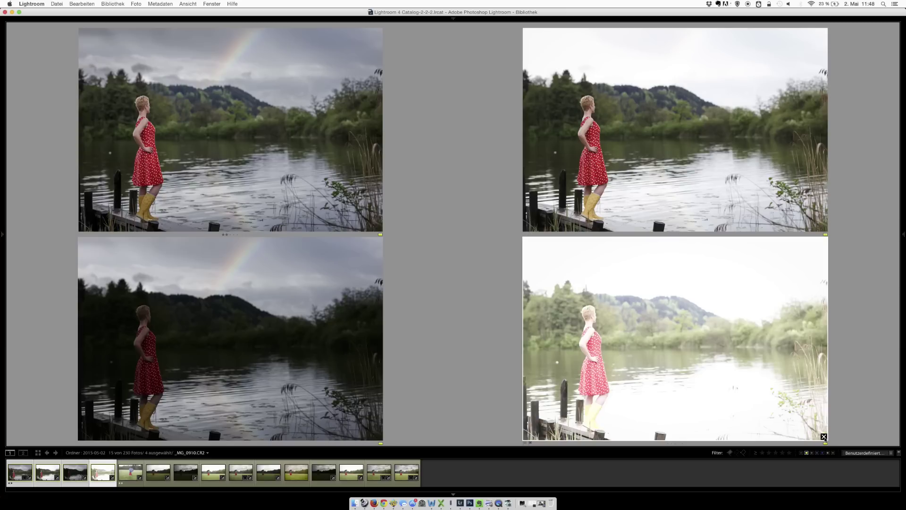
- Remove the washed-out bright exposure from the Survey comparison, leaving three dock shots
click(824, 437)
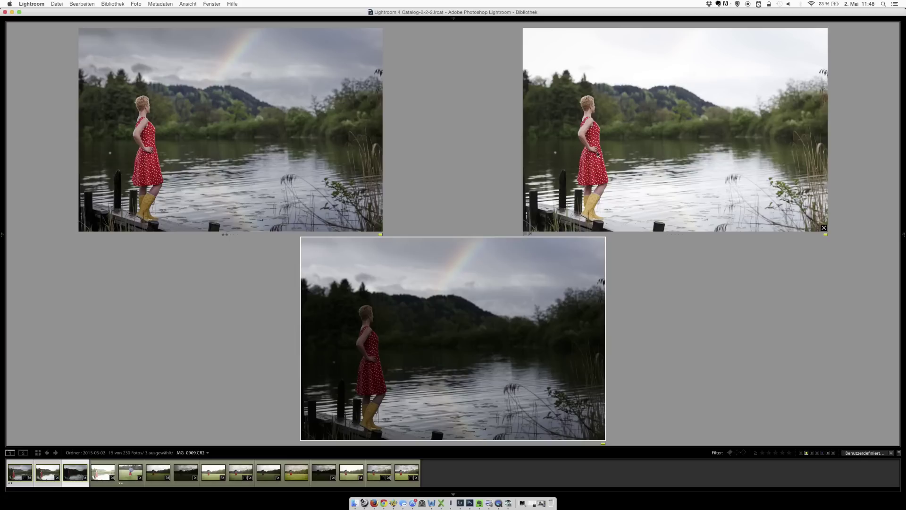
- Select the normal and dark lake exposures and open their HDR merge preview (Zusammenfügen von Fotos > HDR)
mouse_move(454, 338)
click(99, 476)
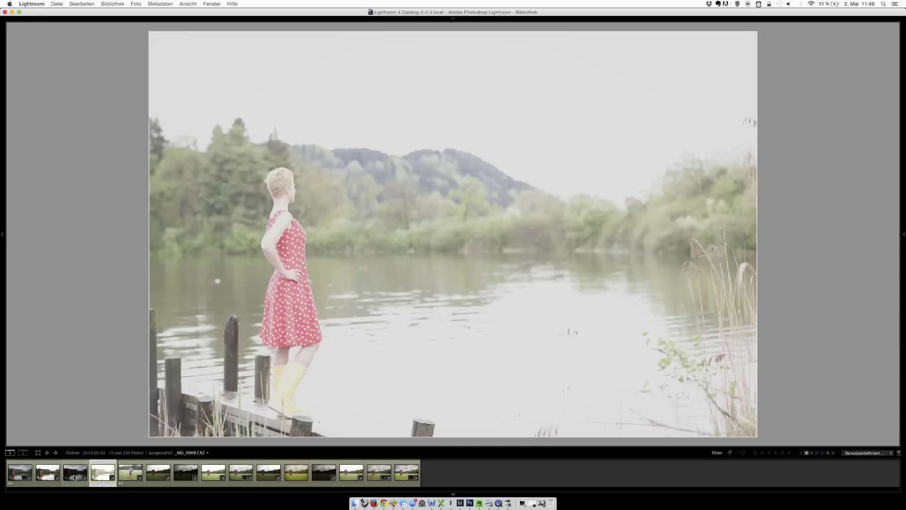
super+click(48, 475)
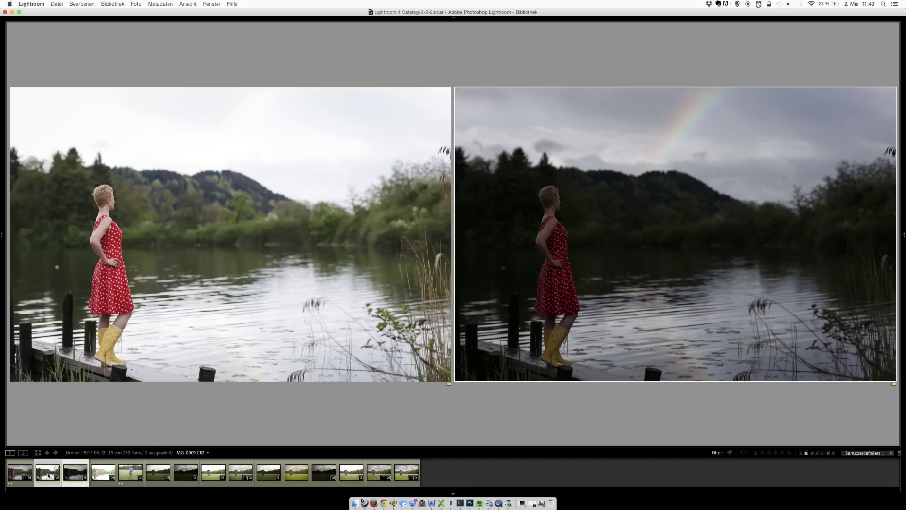
right_click(236, 261)
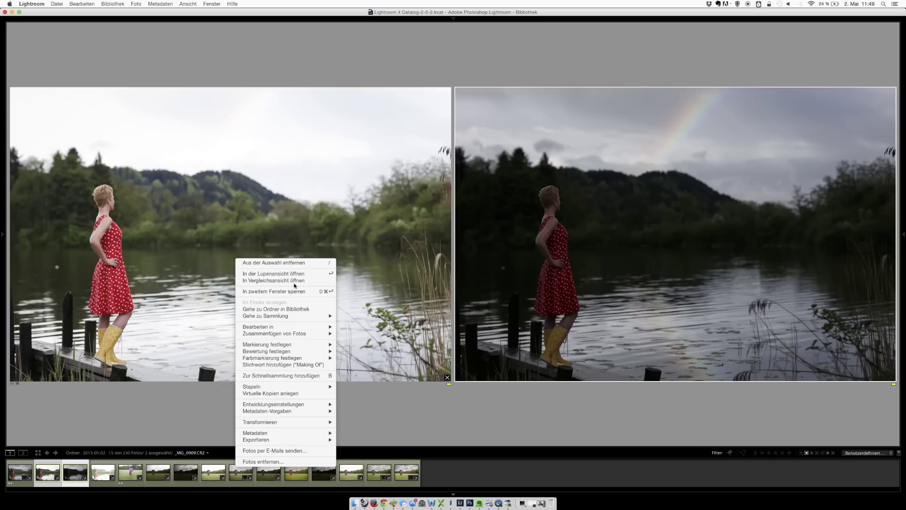
mouse_move(283, 333)
click(351, 334)
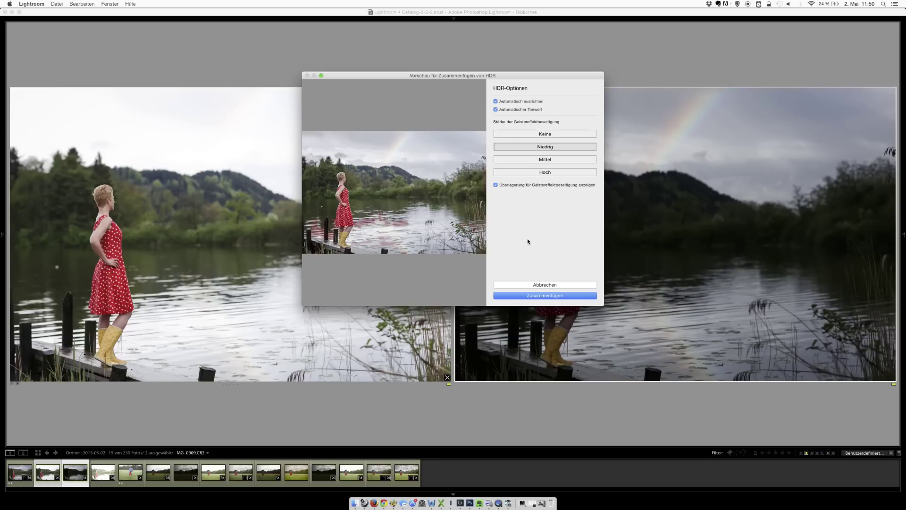
- Merge the exposures into _MG_0909-HDR-2.dng and view it in Loupe with the custom filter restored
click(550, 298)
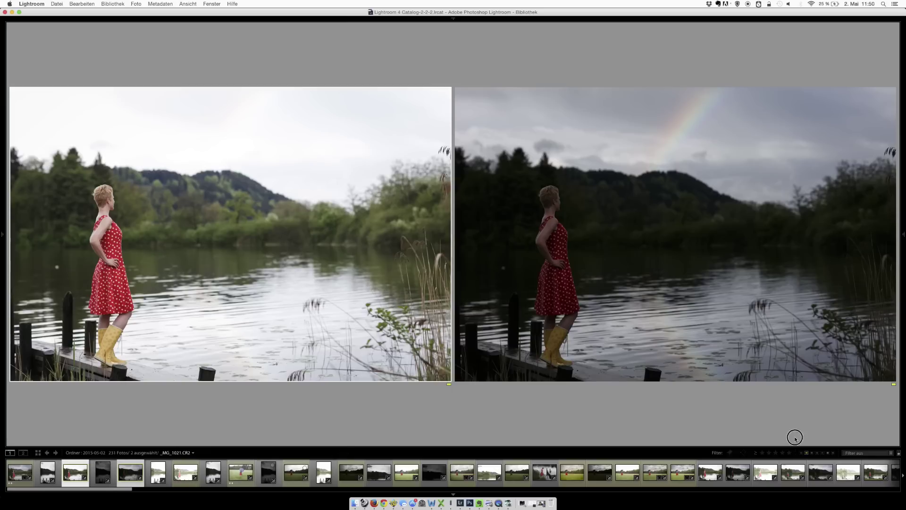
click(806, 452)
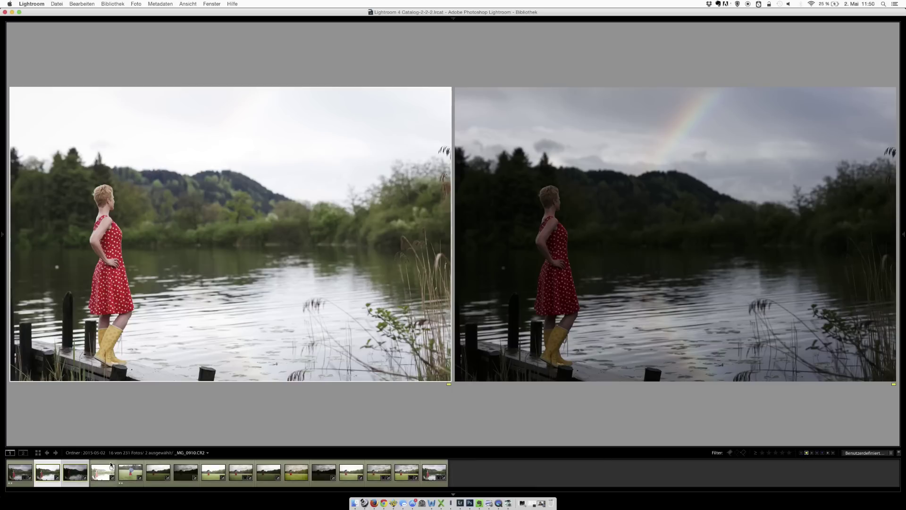
double_click(21, 473)
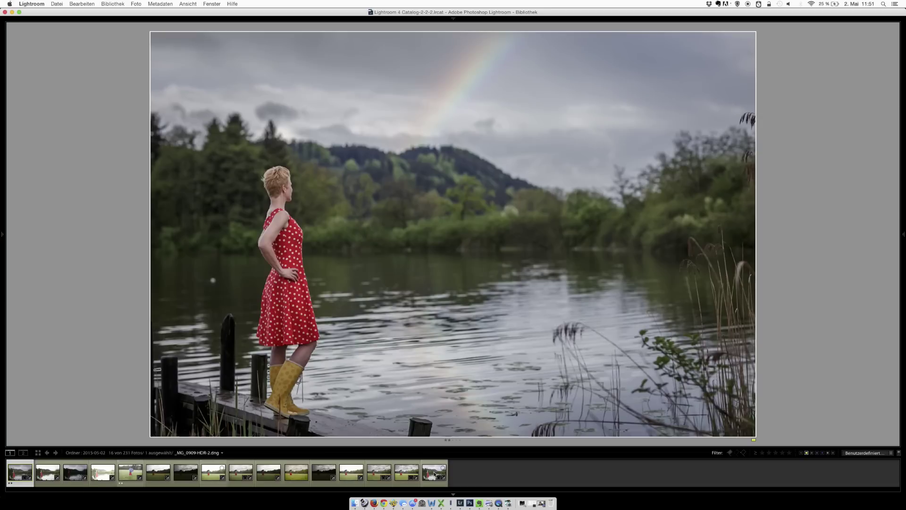
- Sort the grid by Aufnahmezeit (capture time) and open _MG_0909-HDR-2.dng full size
click(435, 473)
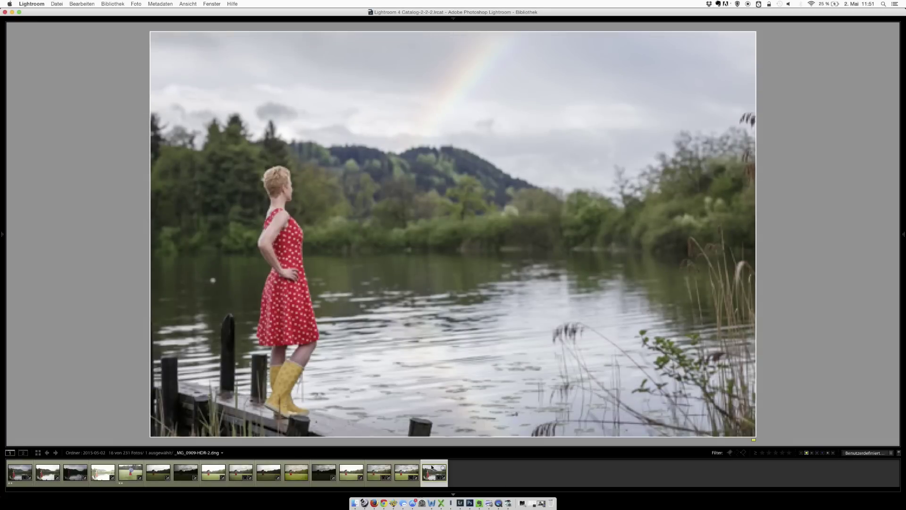
key(g)
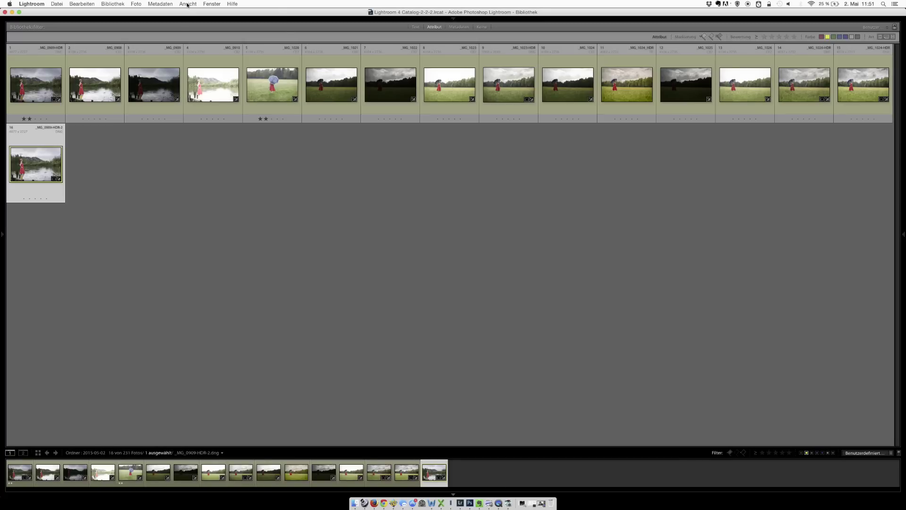
click(188, 4)
mouse_move(194, 94)
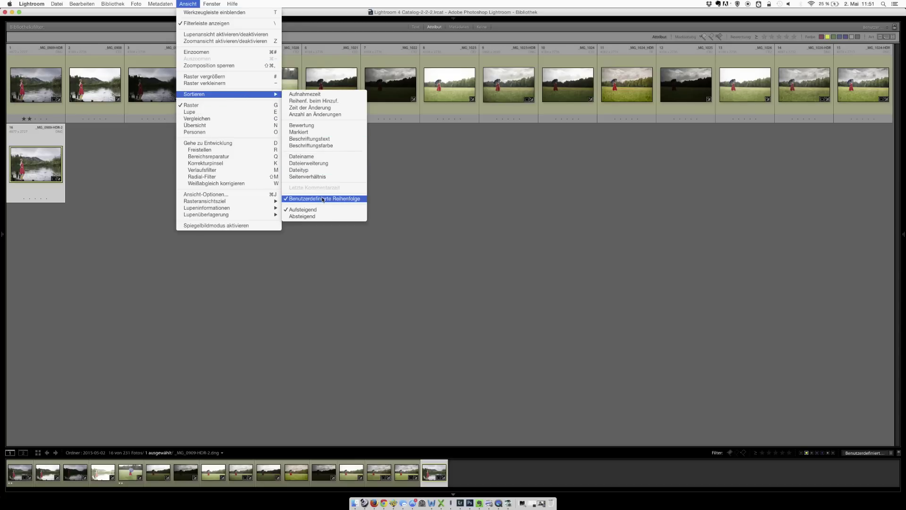
click(325, 96)
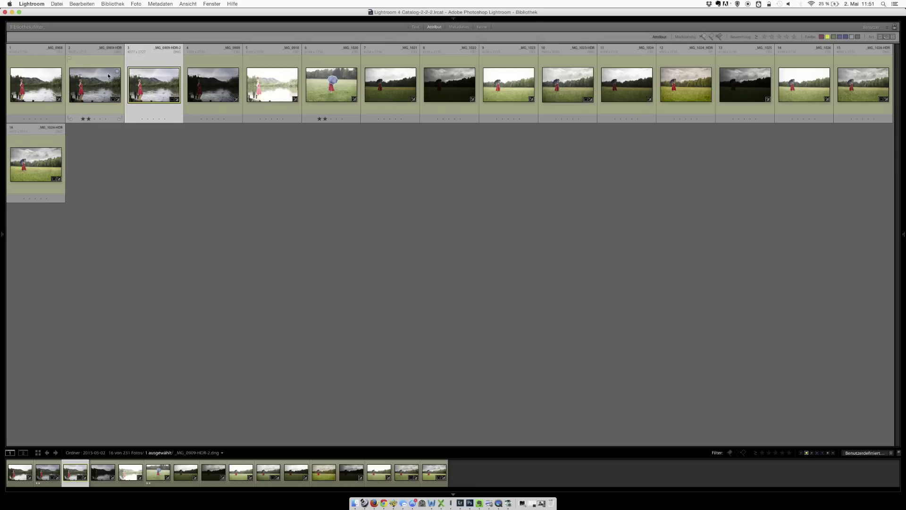
double_click(165, 89)
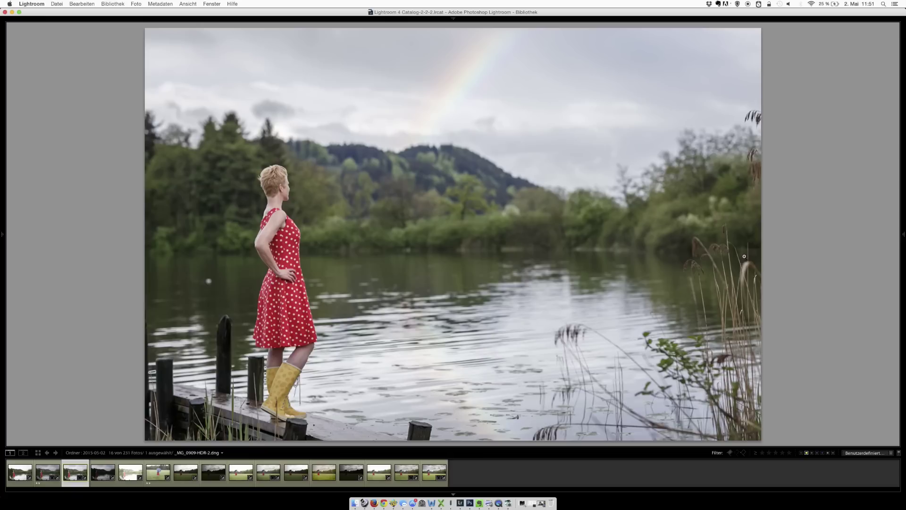
- Compare metadata of _MG_0909-HDR-2.dng, _MG_0909-HDR.dng and _MG_0909.CR2, then develop the HDR-2 DNG
key(Tab)
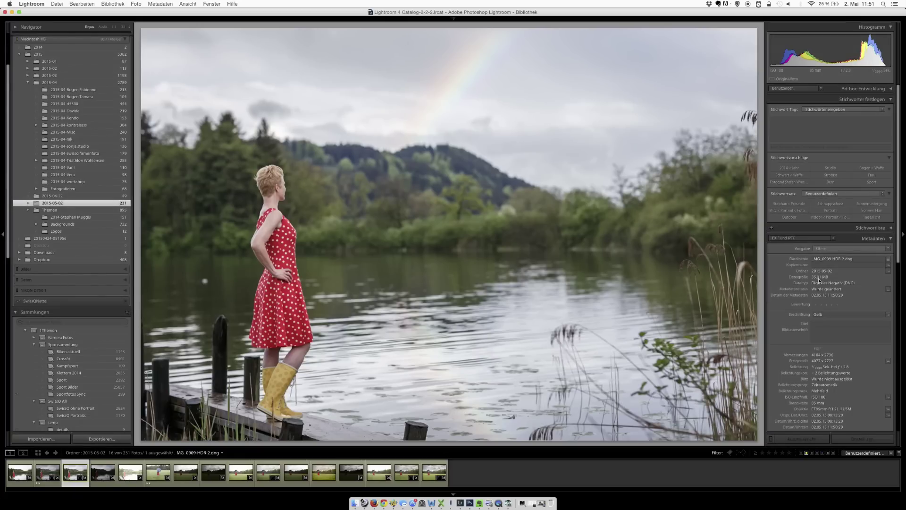
key(Left)
key(Right)
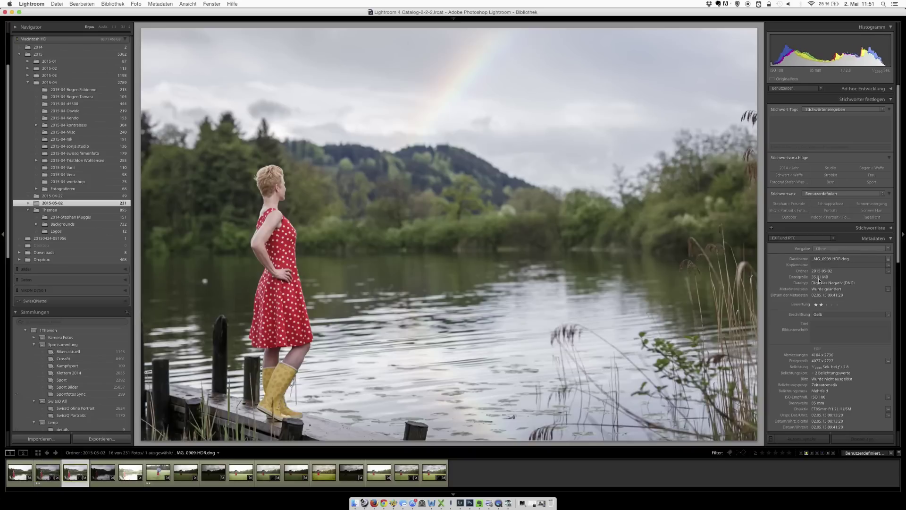
key(Right)
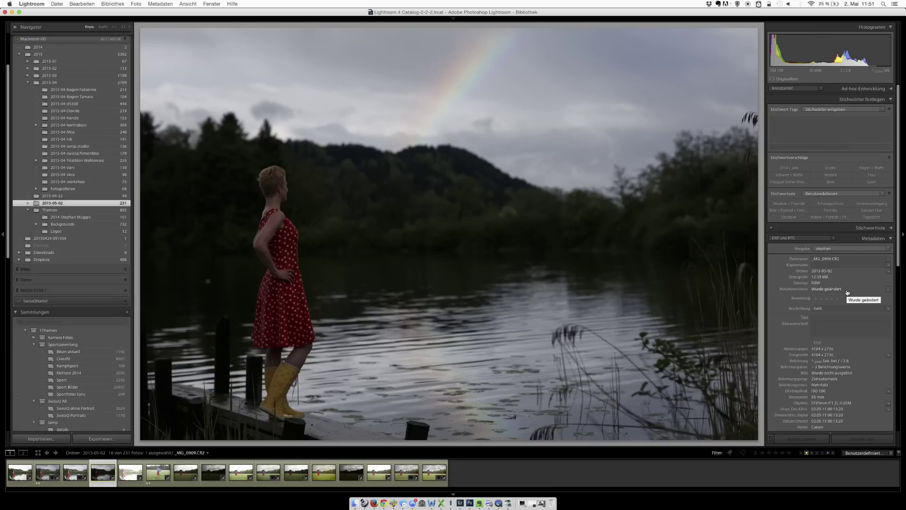
key(Left)
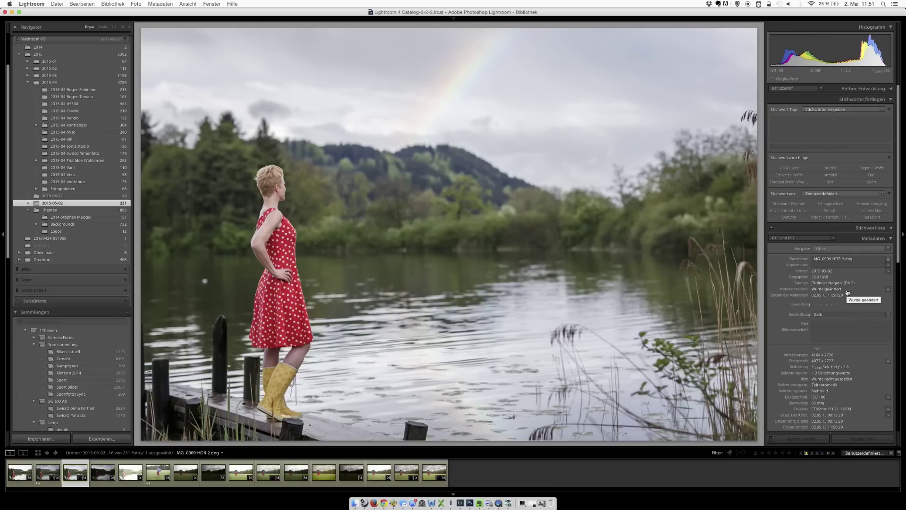
key(d)
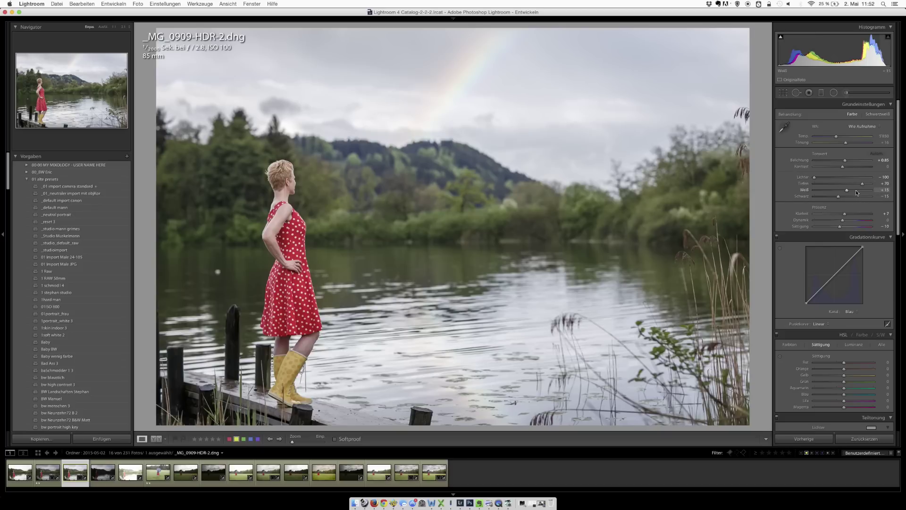
- Review the HDR DNG's Details and Objektivkorrekturen settings, then switch to the dark _MG_0909.CR2 original
scroll(855, 196, down, 1)
scroll(852, 203, down, 2)
scroll(848, 212, down, 2)
scroll(849, 212, down, 3)
scroll(848, 213, down, 2)
scroll(848, 212, down, 2)
scroll(849, 213, down, 1)
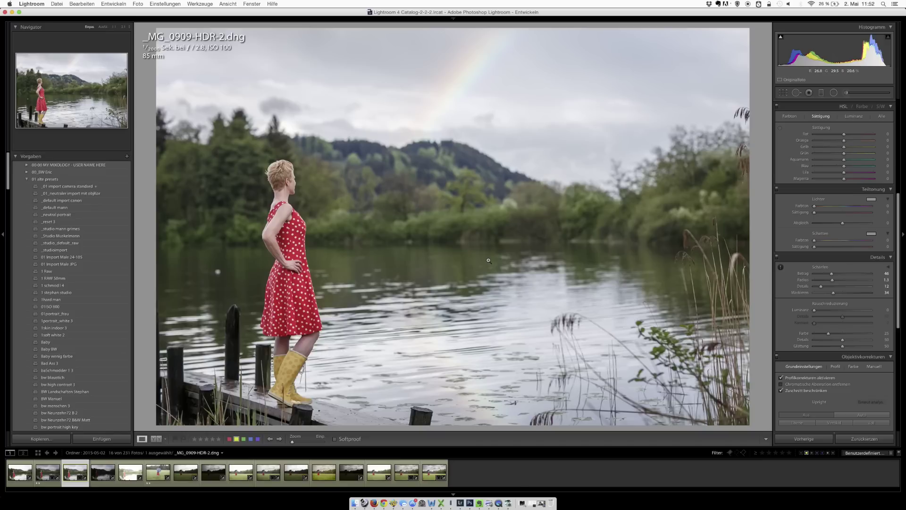
click(103, 474)
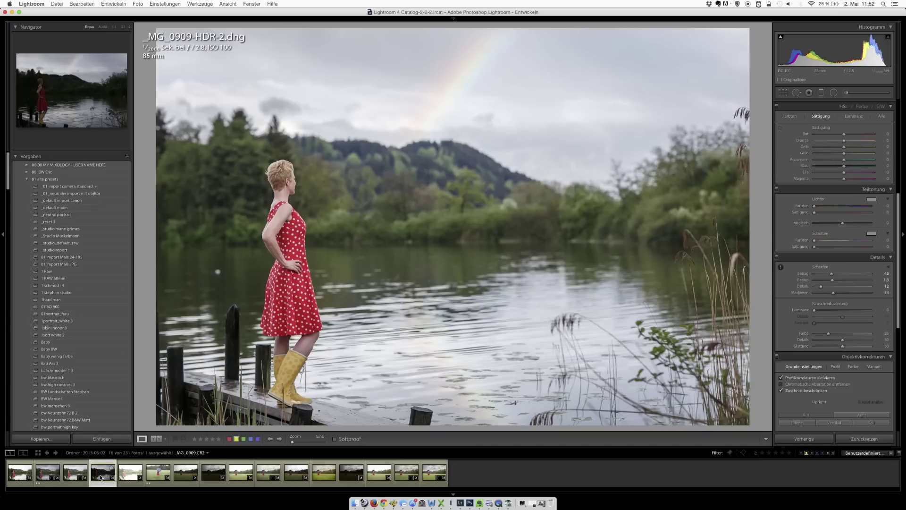
- Look over the Exportieren presets without exporting, then return to _MG_0909-HDR-2.dng
right_click(130, 475)
mouse_move(180, 457)
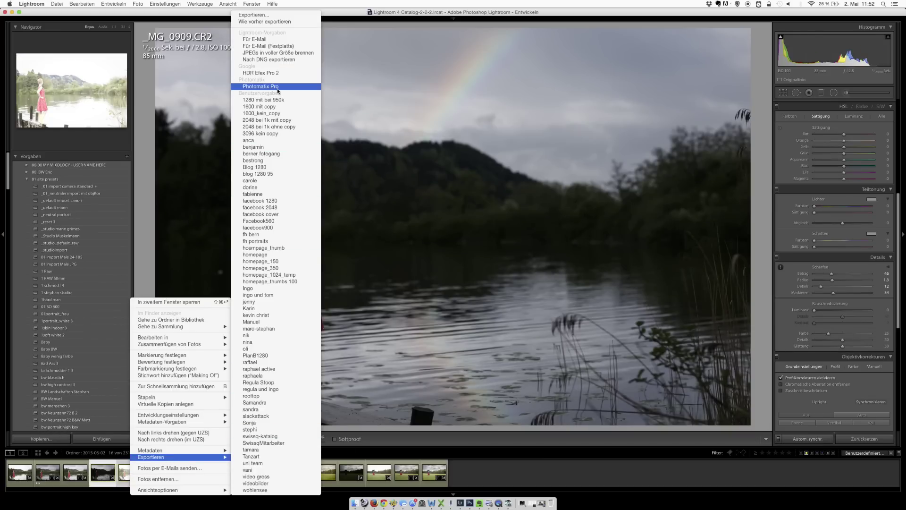
click(761, 142)
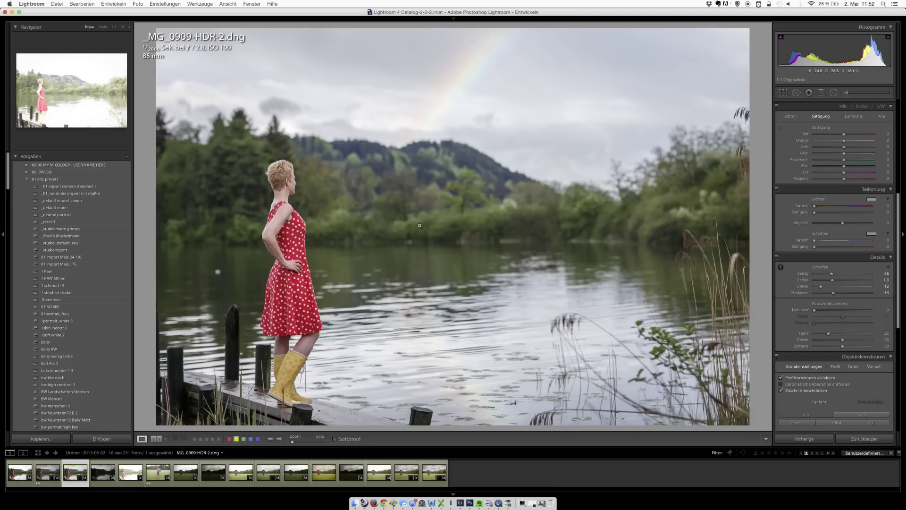
- Try lowering sharpening to 12 and undo it, then toggle lens profile correction off and on
drag(832, 274, 819, 275)
key(super+z)
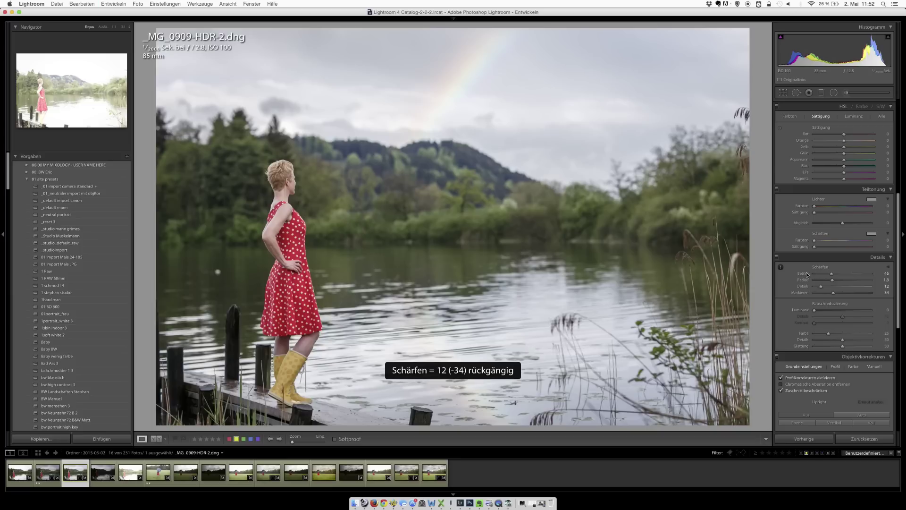
scroll(826, 289, down, 2)
click(810, 351)
click(810, 351)
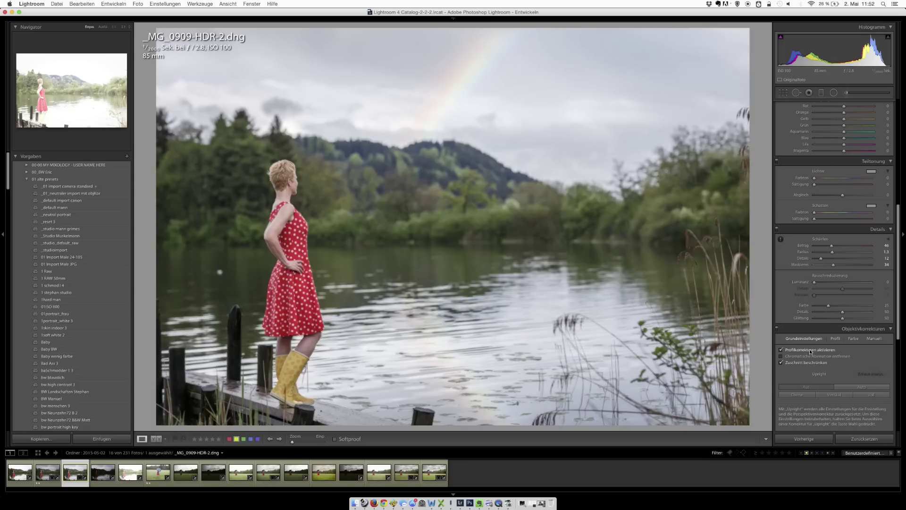
- Scroll the Develop panel back up to the Gradationskurve tone curve section
scroll(830, 333, down, 5)
scroll(831, 332, down, 5)
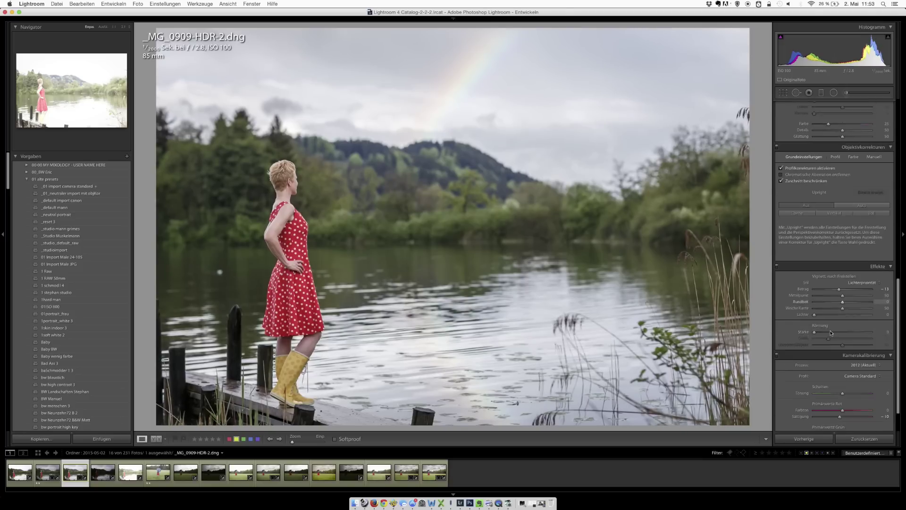
scroll(831, 332, down, 3)
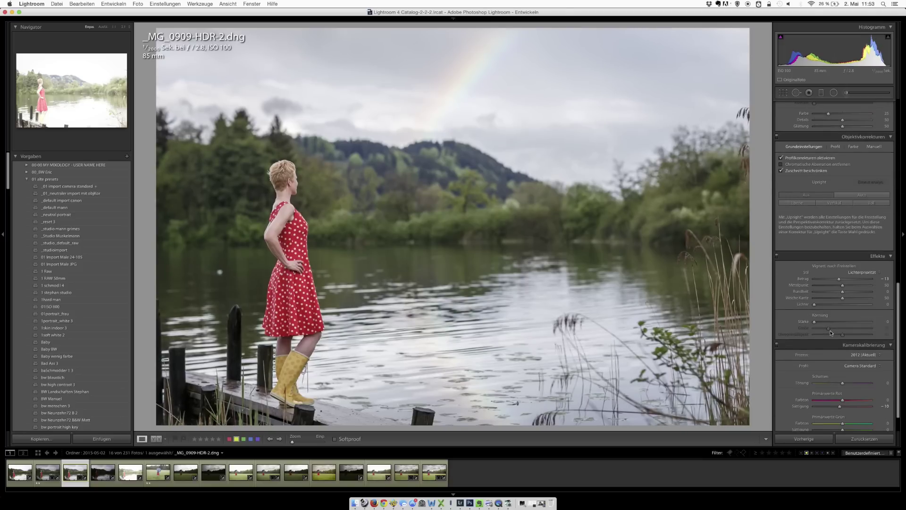
scroll(830, 332, up, 2)
scroll(831, 333, up, 4)
scroll(831, 332, up, 3)
scroll(830, 333, up, 1)
scroll(830, 332, up, 4)
scroll(831, 332, up, 5)
scroll(830, 332, up, 5)
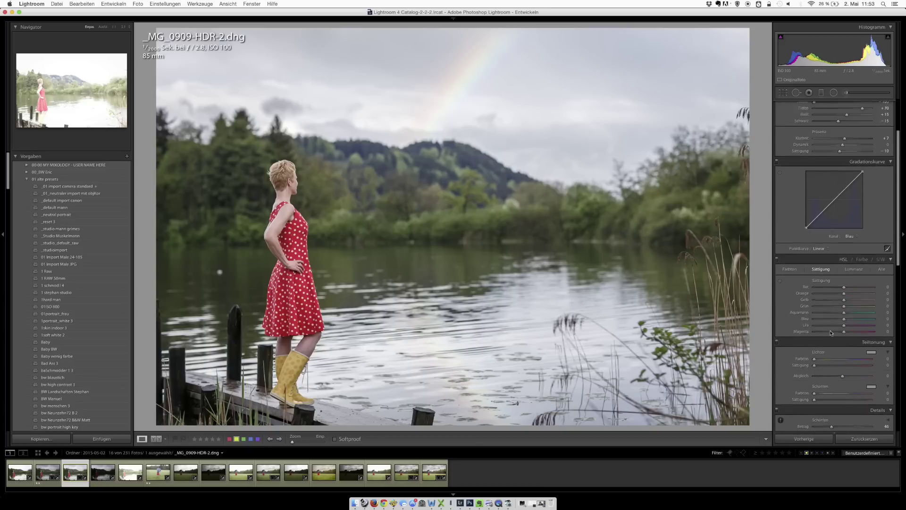
scroll(831, 332, up, 5)
- Apply the Mittlerer Kontrast point curve on RGB, test-drag a curve point, then reapply Mittlerer Kontrast
click(828, 315)
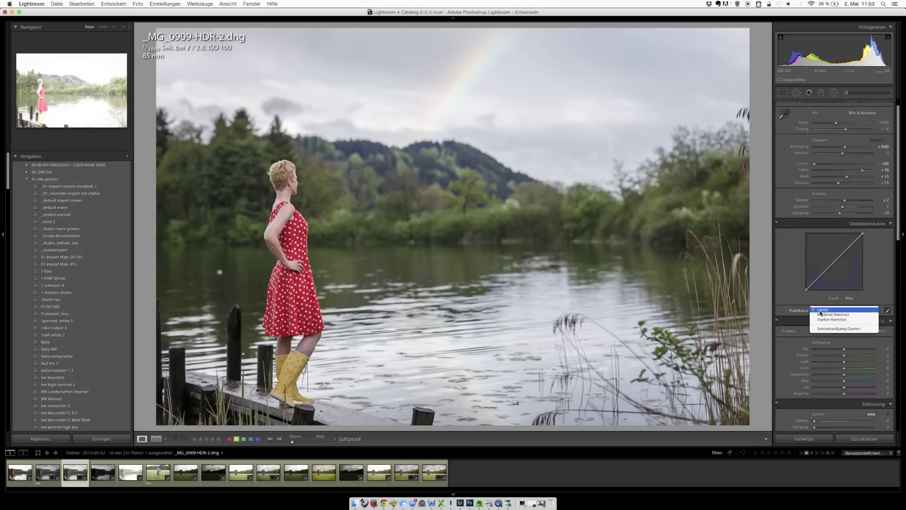
click(822, 316)
click(850, 298)
click(854, 283)
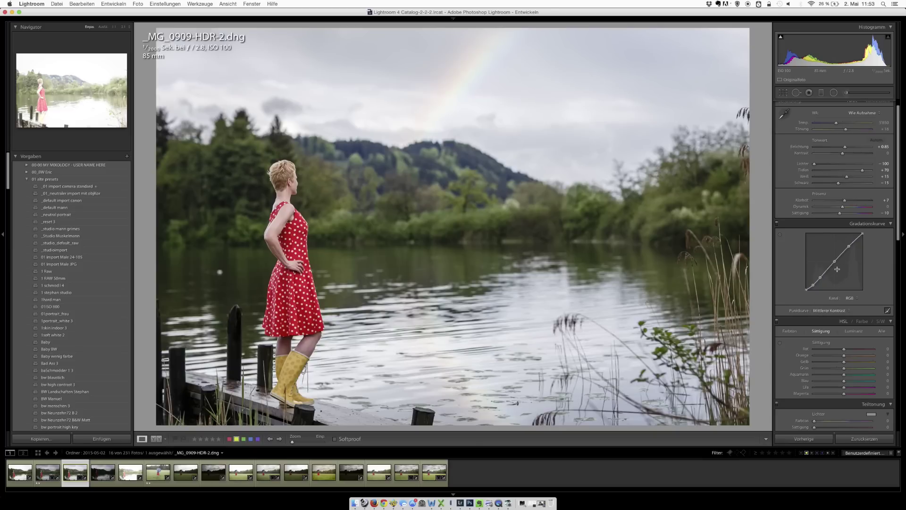
drag(849, 246, 856, 255)
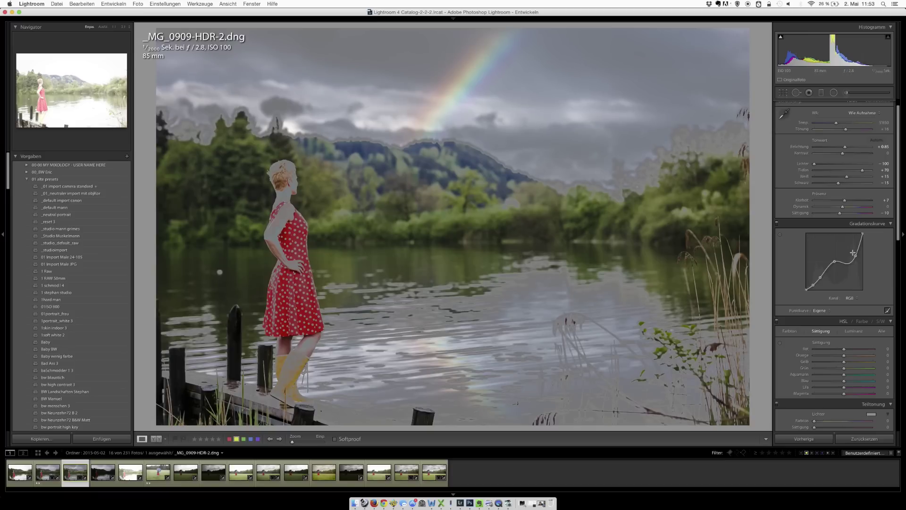
drag(855, 255, 848, 248)
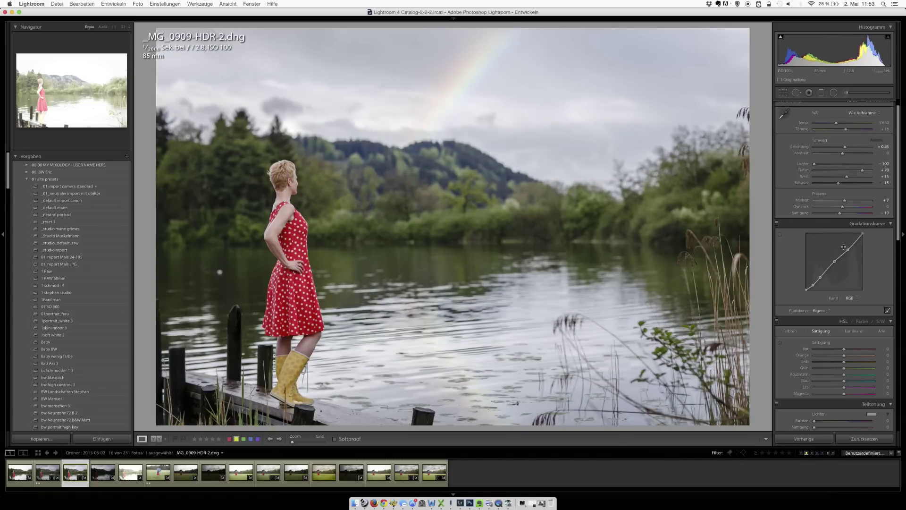
click(821, 311)
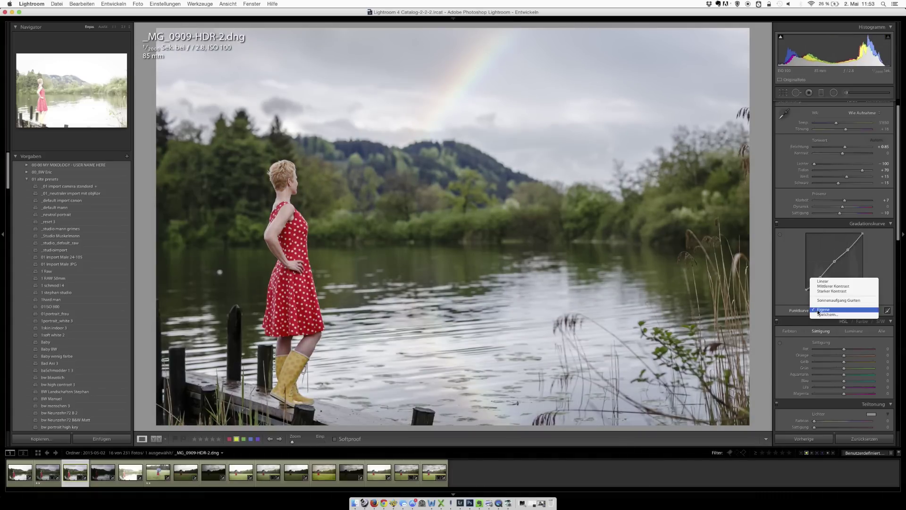
click(828, 287)
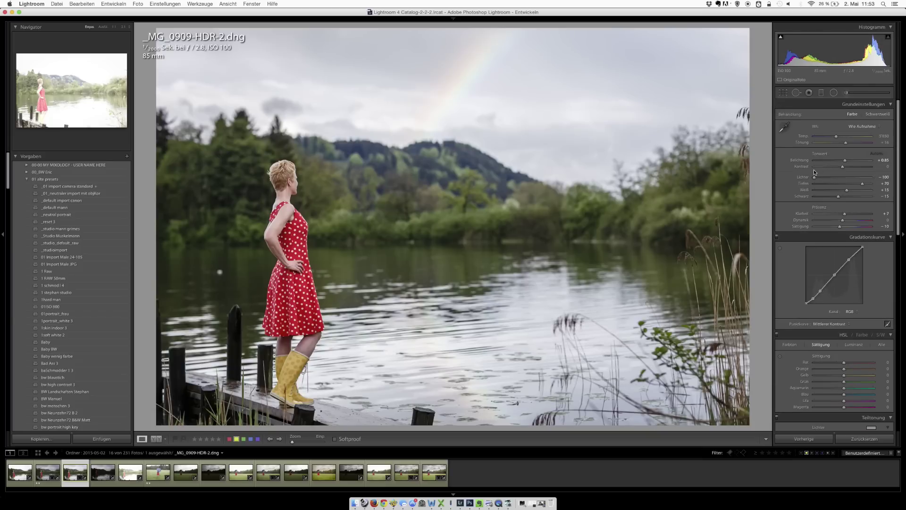
- On the raw _MG_0909.CR2, push exposure up to test its range, then reset it to zero
key(Right)
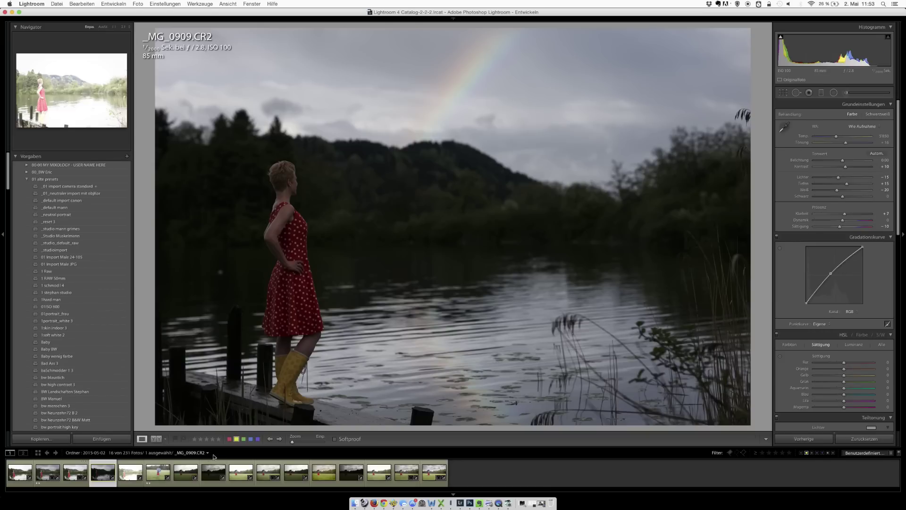
drag(842, 160, 889, 161)
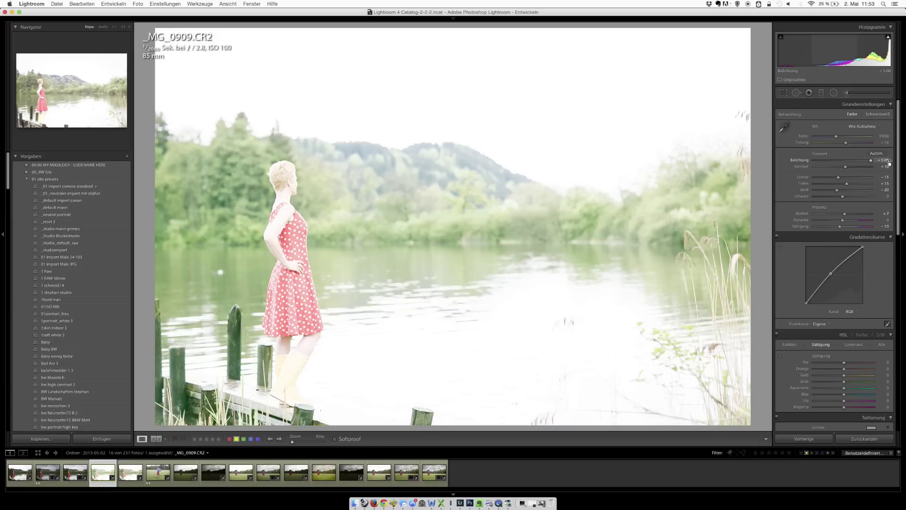
double_click(800, 160)
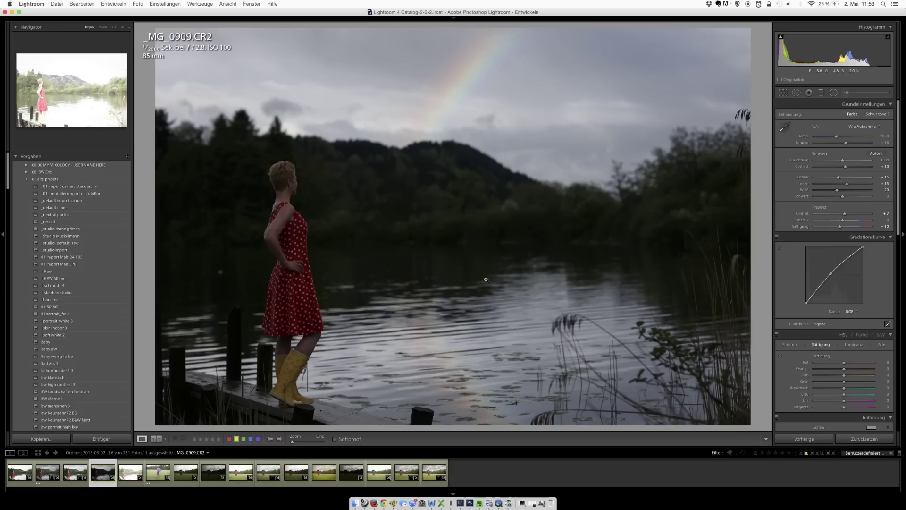
- On the HDR DNG, push exposure to +10, reset it to 0, and test highlights at −100
key(Left)
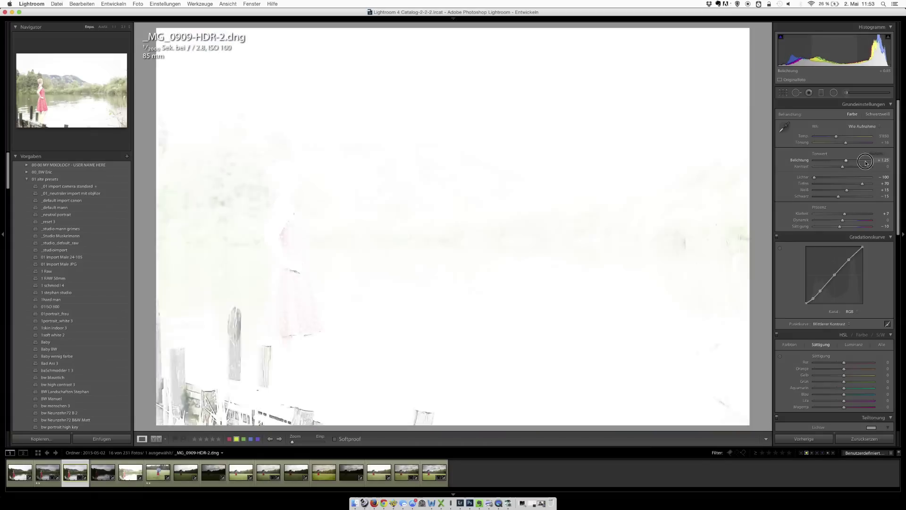
drag(845, 160, 881, 176)
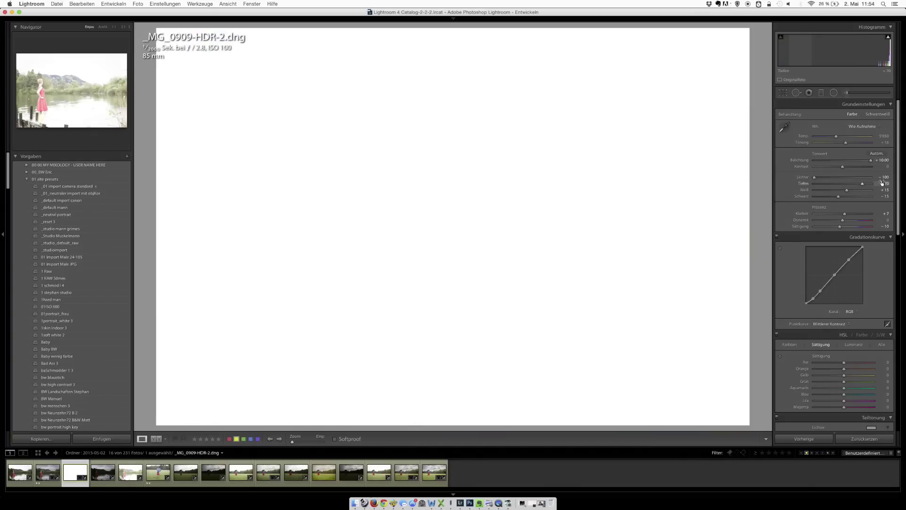
double_click(801, 161)
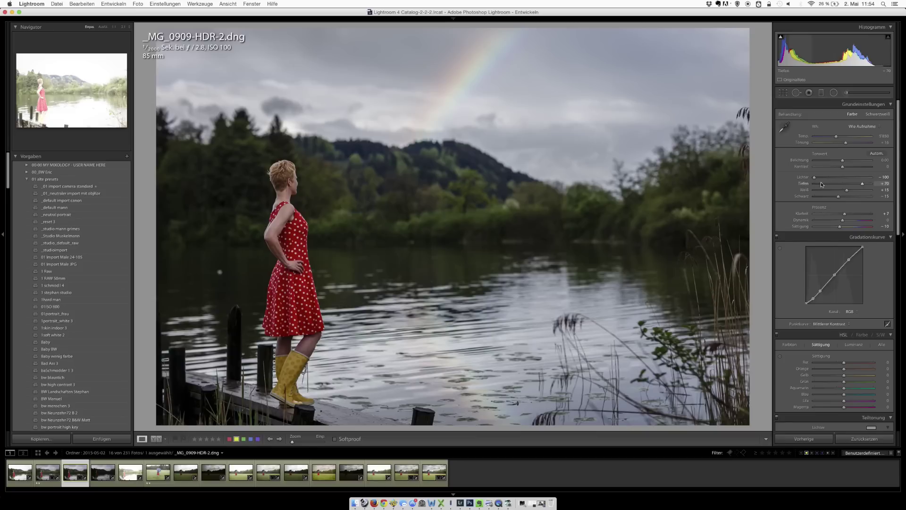
drag(815, 179, 810, 180)
- Start a fresh adjustment brush at size 23 and paint along the rainbow
click(848, 93)
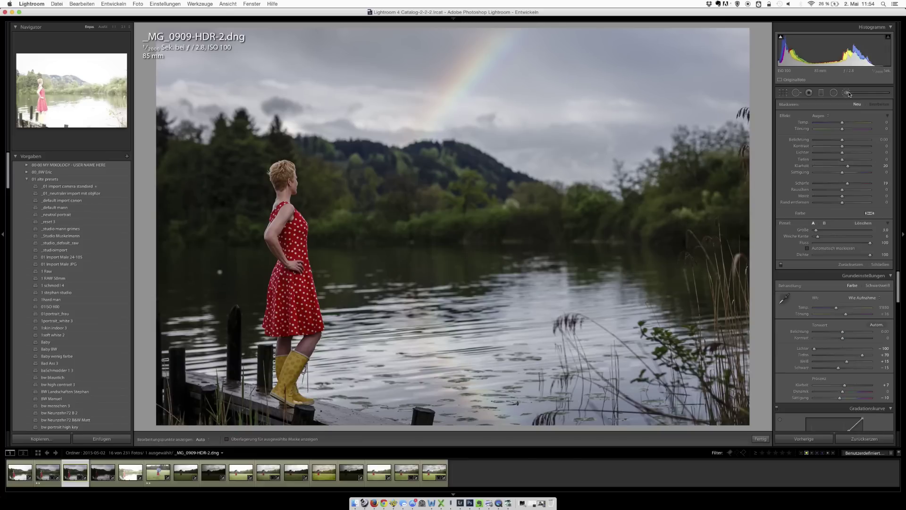
double_click(786, 116)
drag(825, 154, 824, 155)
key(h)
scroll(470, 82, up, 5)
drag(470, 82, 408, 133)
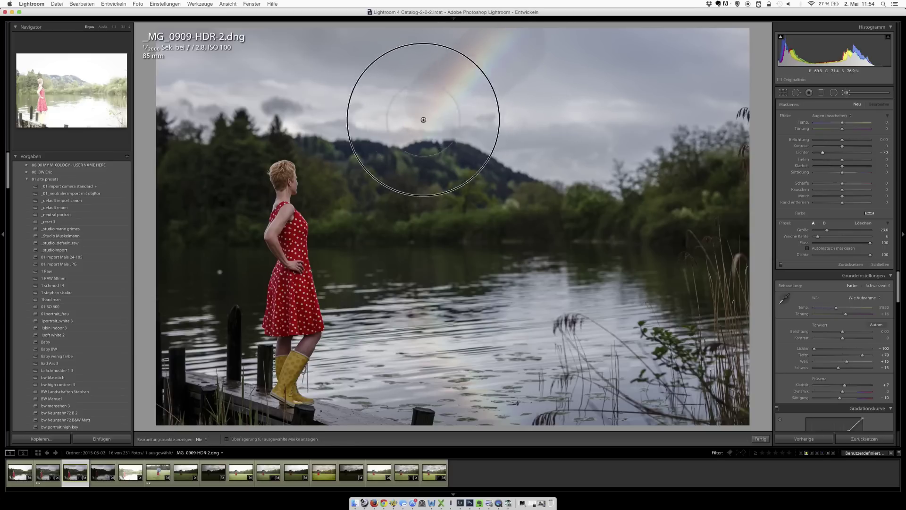
- Give the rainbow mask saturation 38 with highlights at zero, erasing its top end
double_click(807, 152)
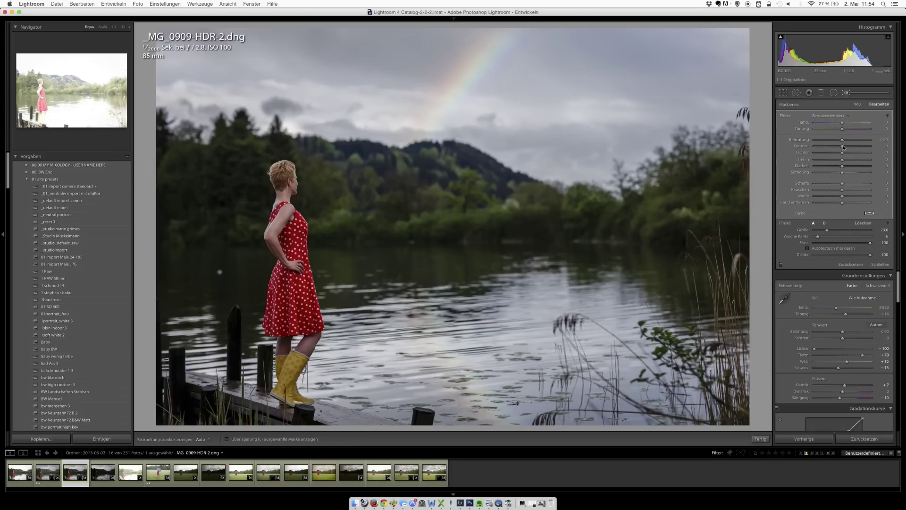
drag(853, 174, 860, 175)
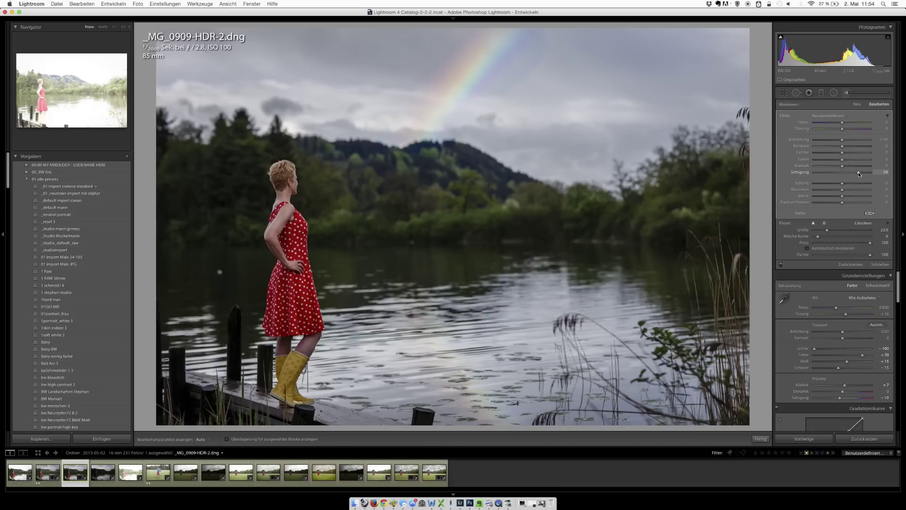
key(alt)
drag(511, 88, 536, 55)
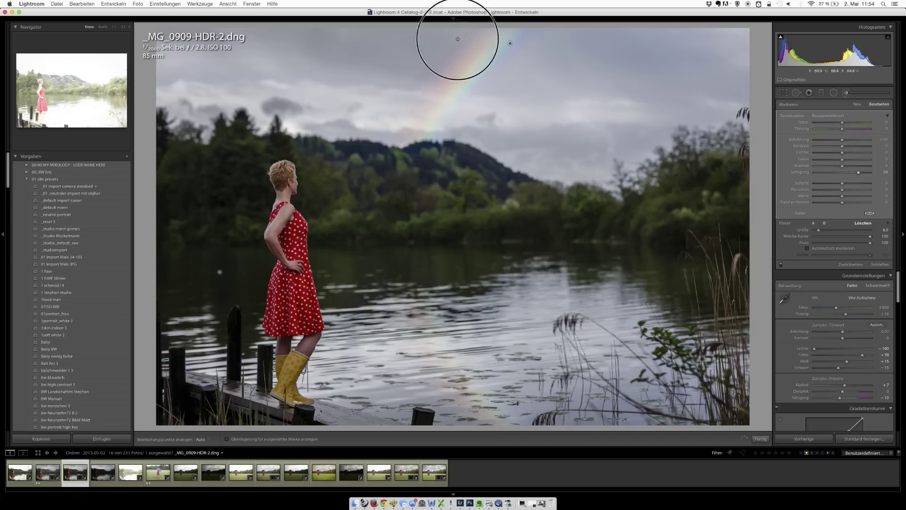
key(alt)
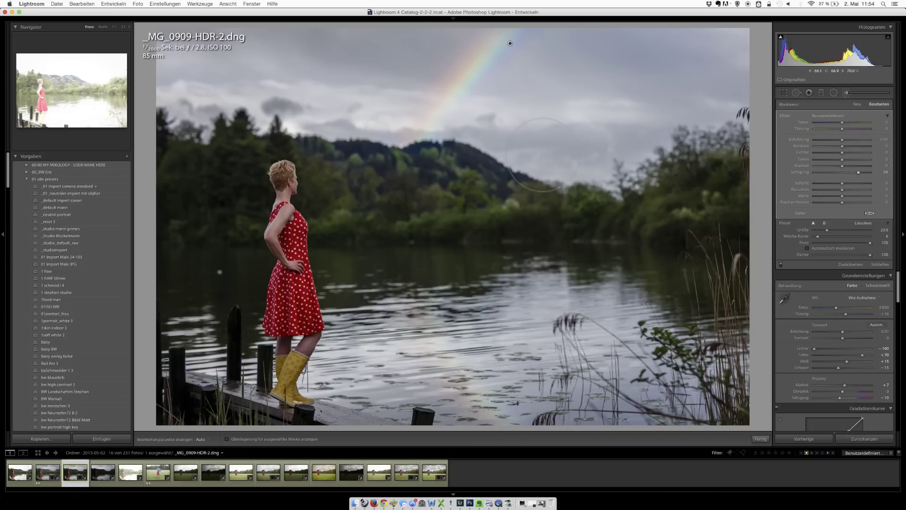
key(k)
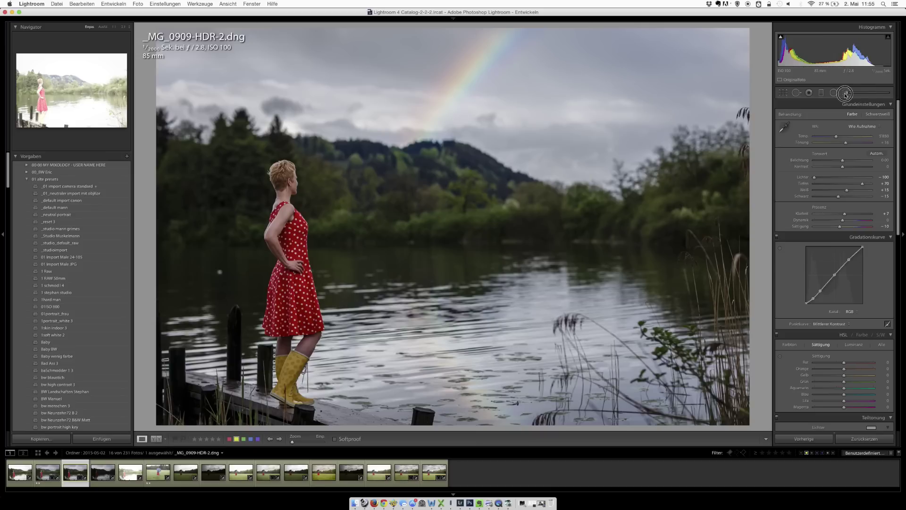
- Brush saturation 49 onto the rainbow's lake reflection, leaving clarity at zero
click(846, 93)
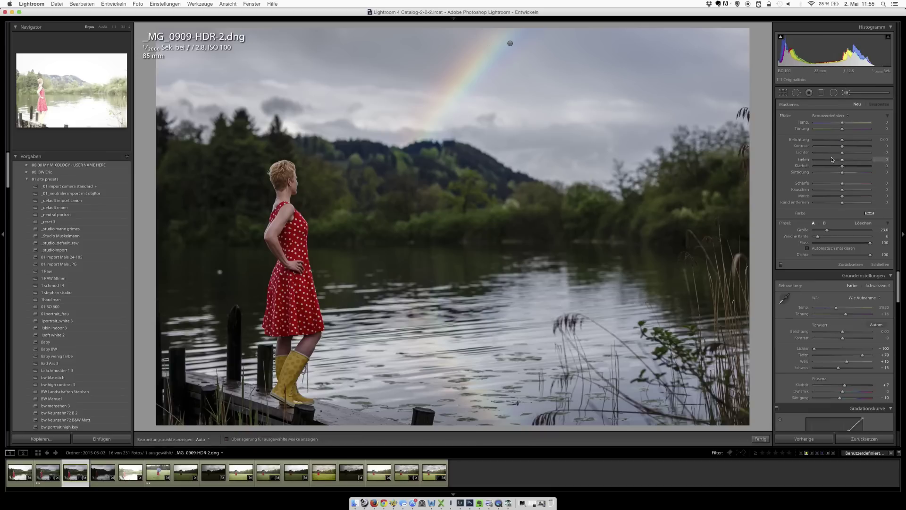
click(856, 171)
scroll(468, 280, down, 4)
mouse_move(493, 417)
mouse_down()
mouse_move(448, 369)
mouse_move(404, 255)
mouse_up()
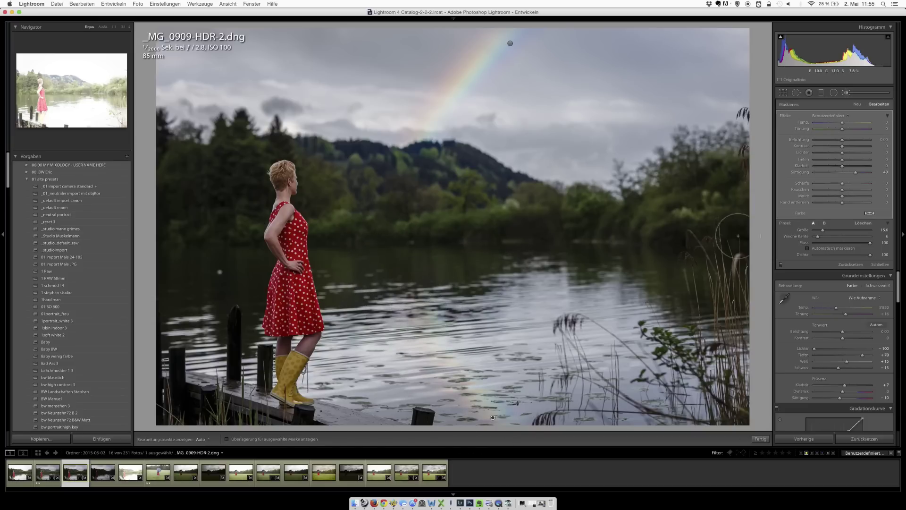
mouse_move(842, 166)
mouse_down()
mouse_move(860, 166)
mouse_move(835, 166)
mouse_up()
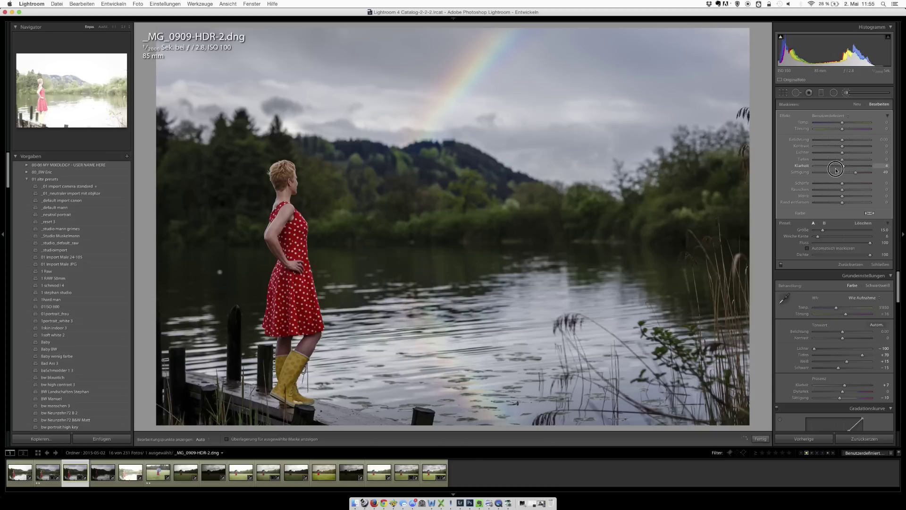
double_click(806, 168)
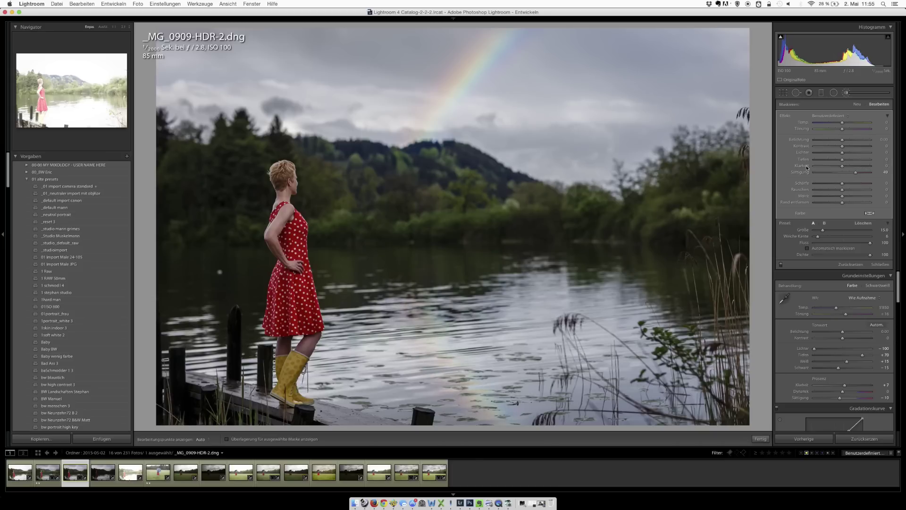
key(k)
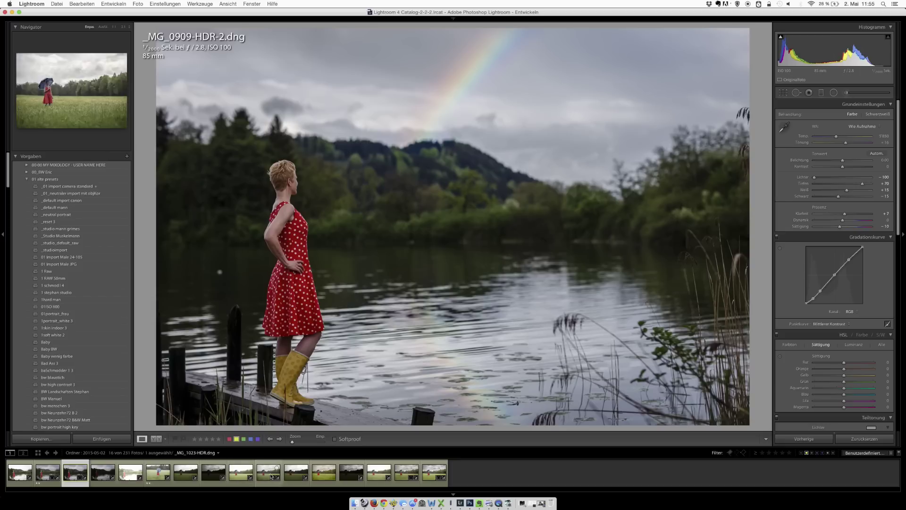
- Check _MG_1024_HDR.tif's treeline at 1:1, then move on to _MG_1025.CR2
click(295, 477)
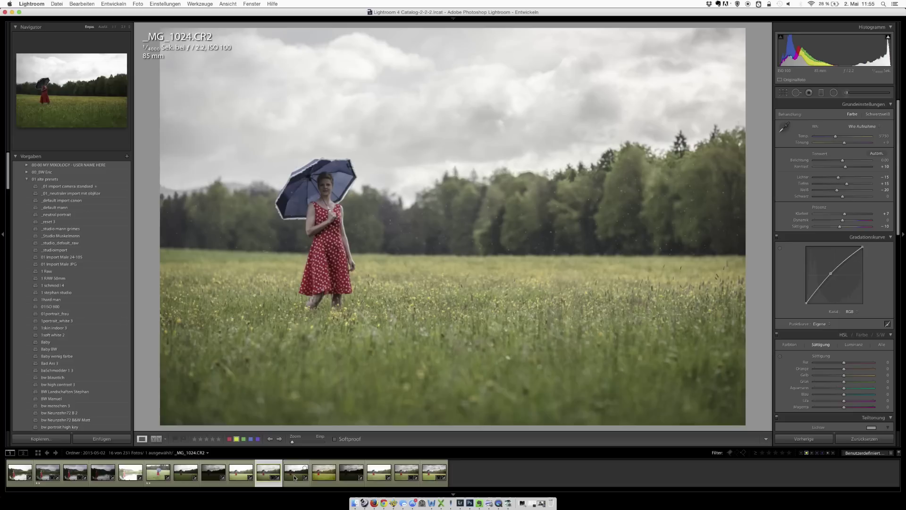
key(Left)
click(294, 472)
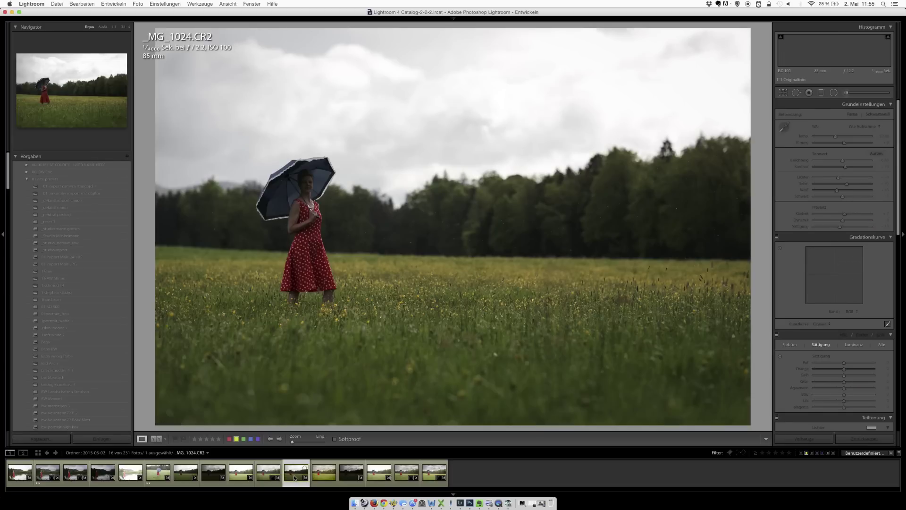
key(Right)
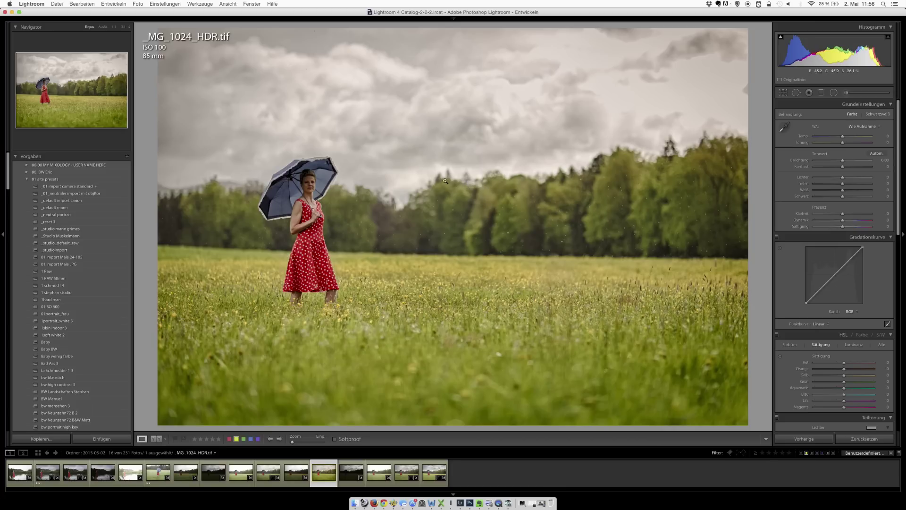
click(490, 184)
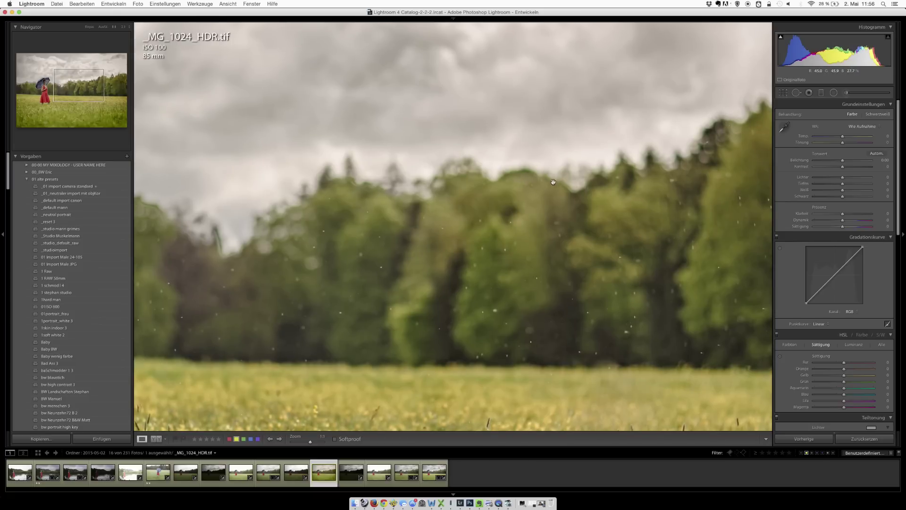
click(352, 204)
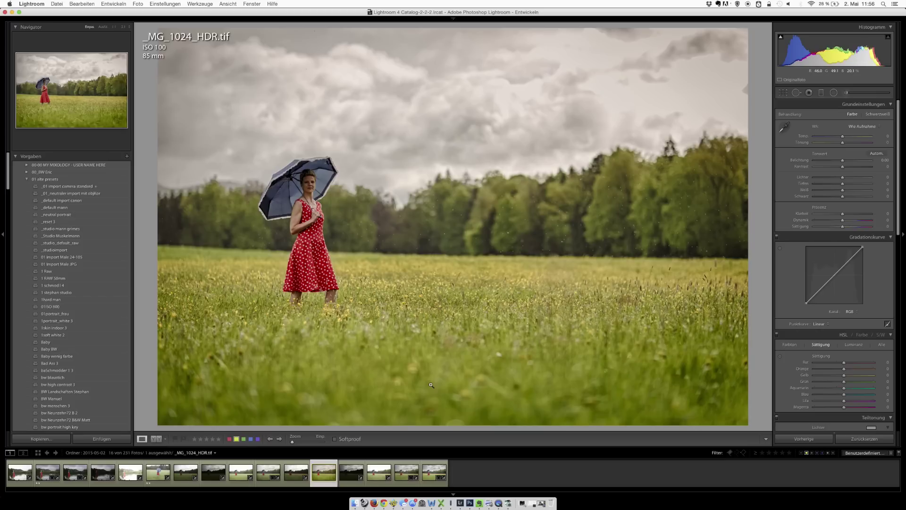
key(Right)
key(Right)
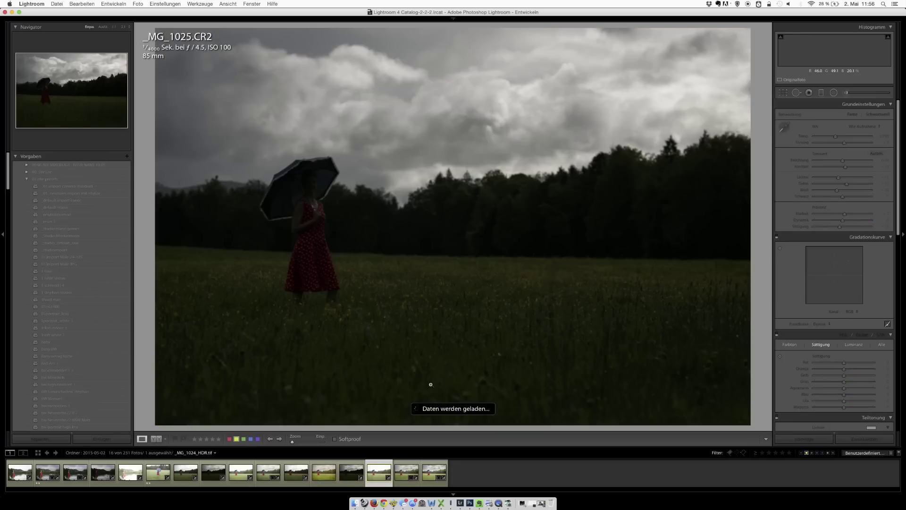
- Compare the field exposures and existing HDR merges, then select the dark and bright exposures
key(shift+Left)
key(c)
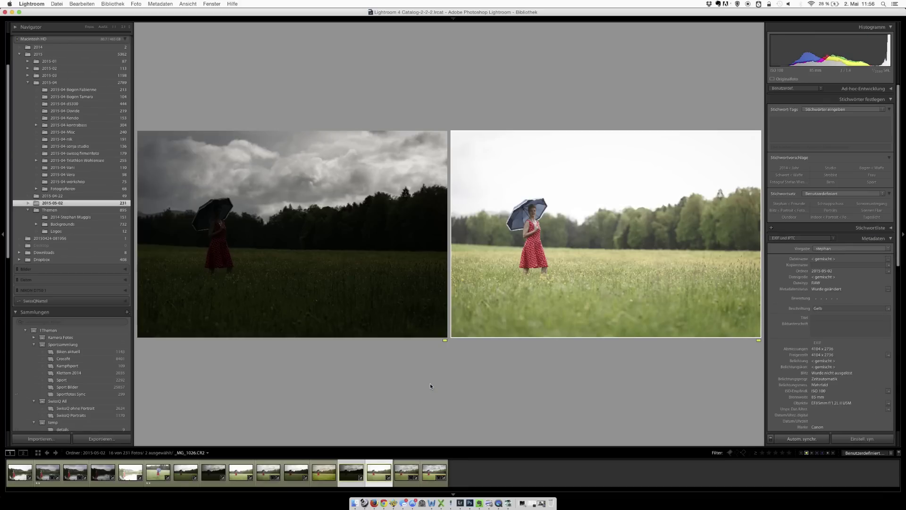
double_click(405, 475)
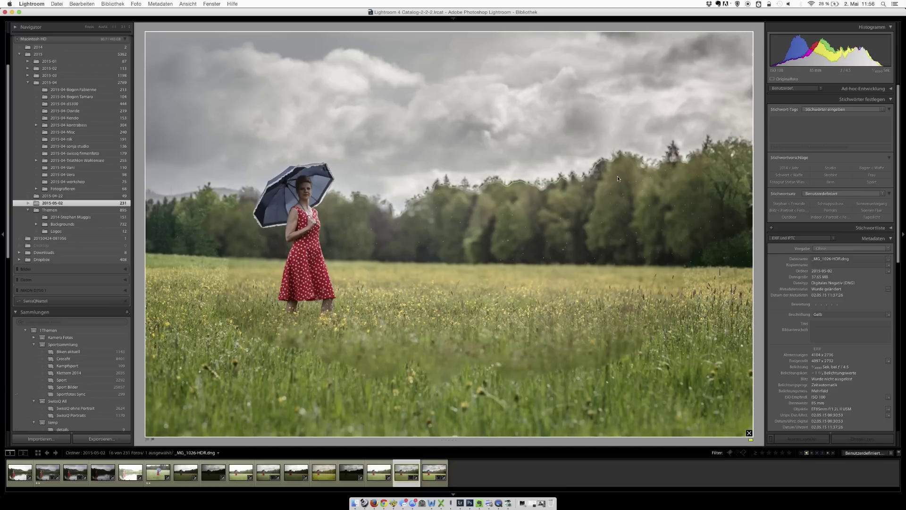
click(427, 476)
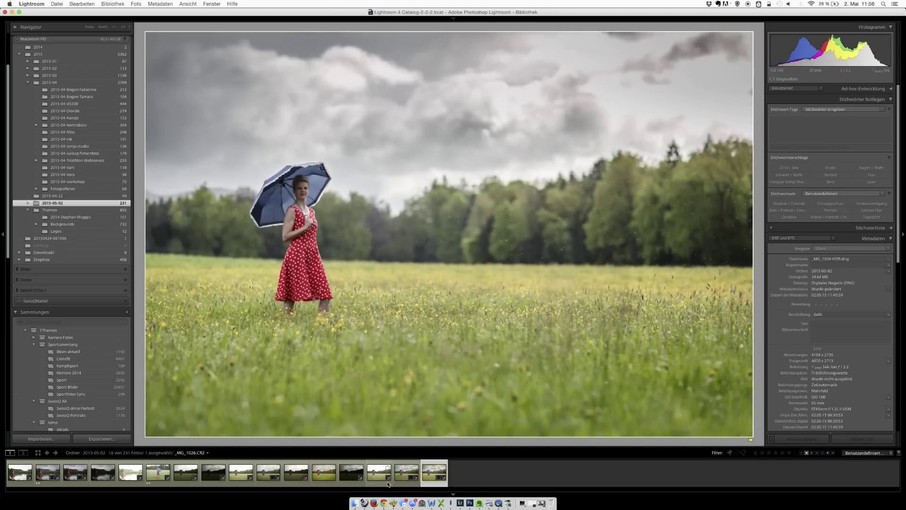
key(Left)
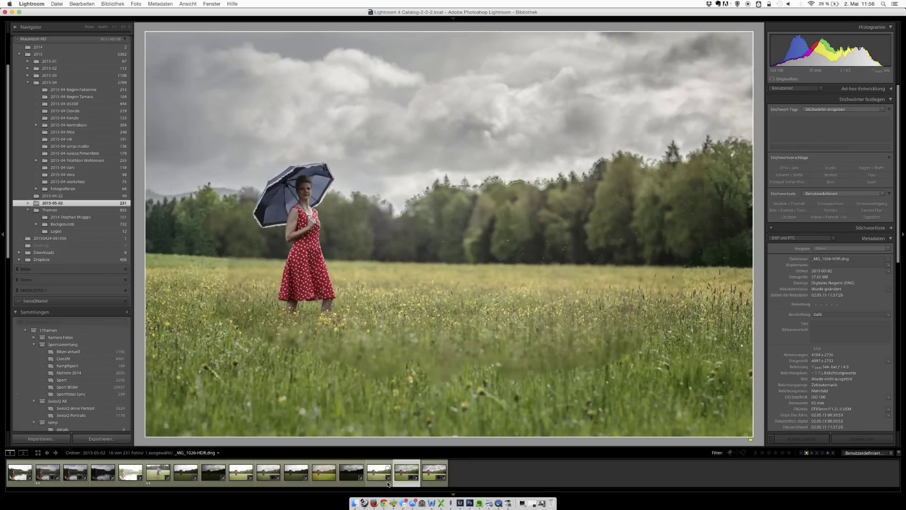
super+click(388, 485)
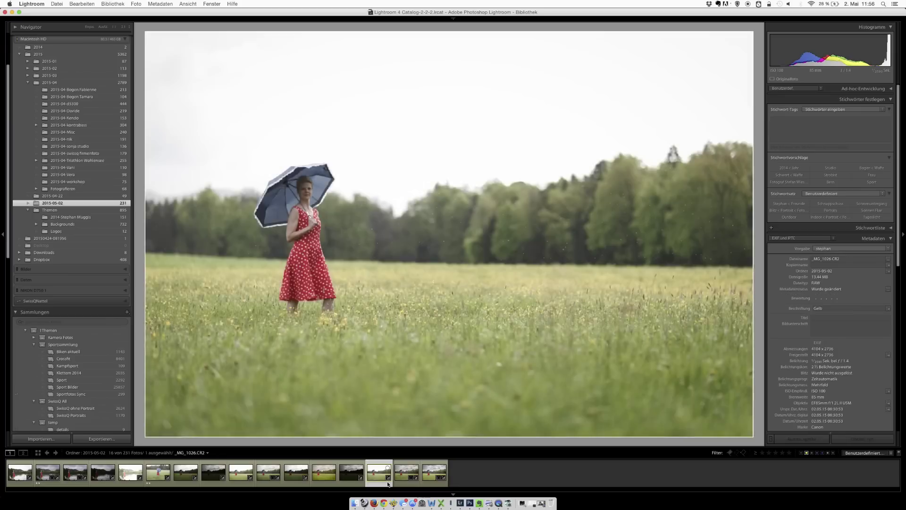
- Merge the two exposures in Survey view to HDR with Geistereffektbeseitigung set to Keine
key(n)
right_click(408, 234)
mouse_move(446, 302)
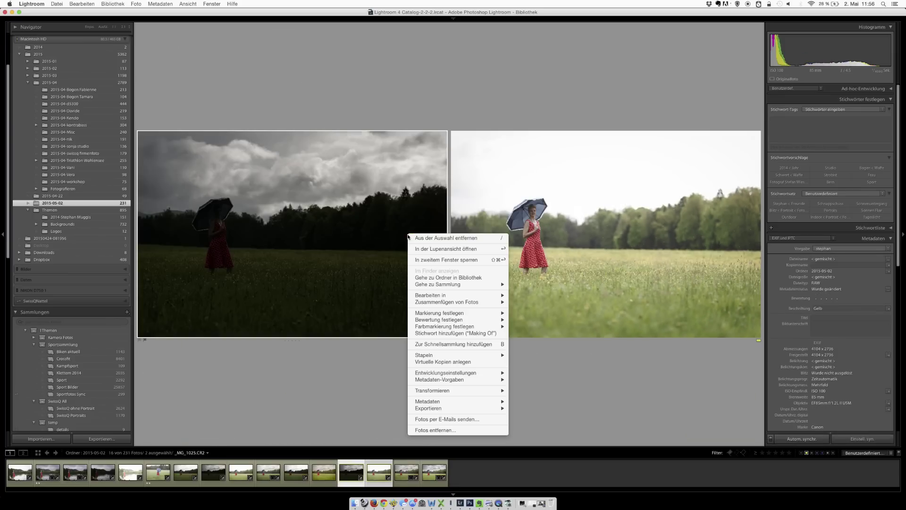
click(527, 302)
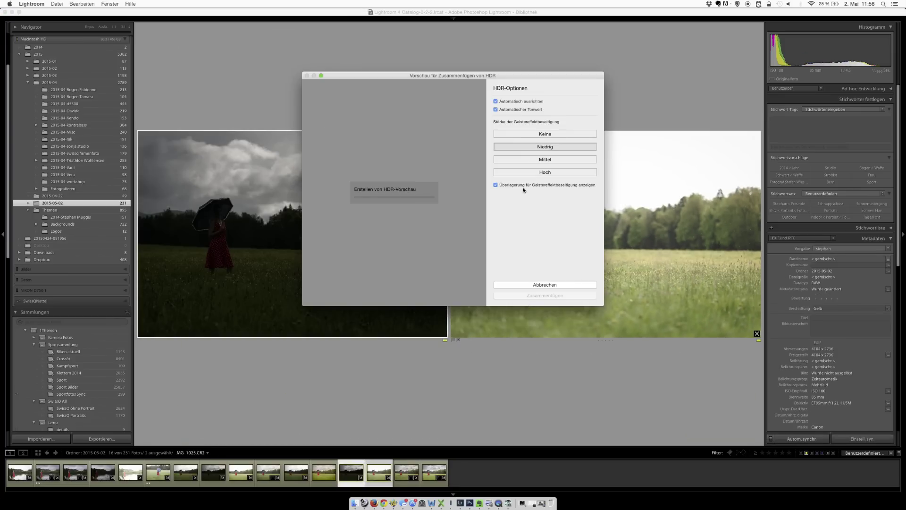
click(545, 135)
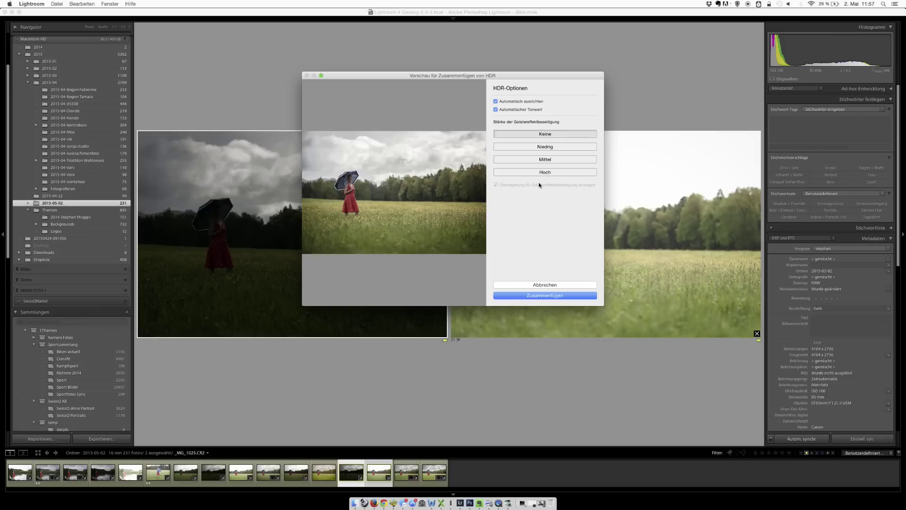
click(544, 295)
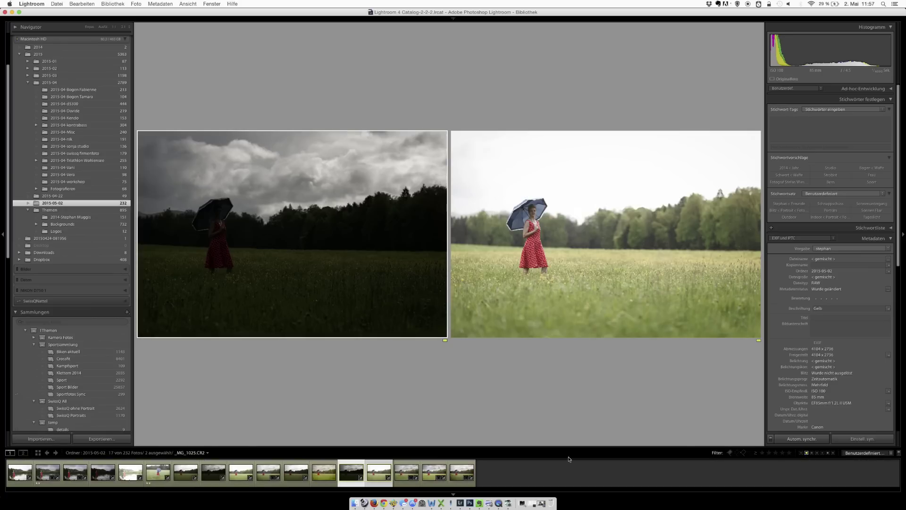
- Show the new _MG_1025-HDR.dng merge alone in Loupe view
click(463, 476)
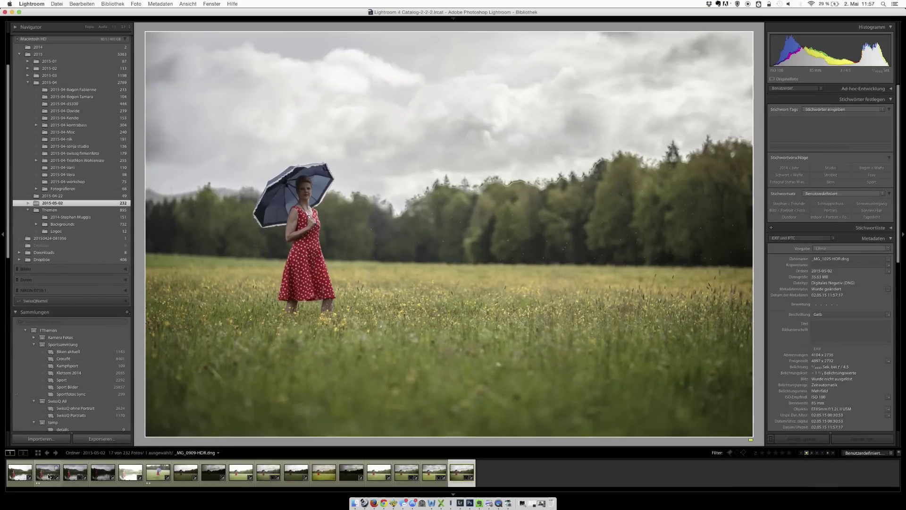
- Select the _MG_0909-HDR.dng rainbow lake photo in the filmstrip
click(46, 474)
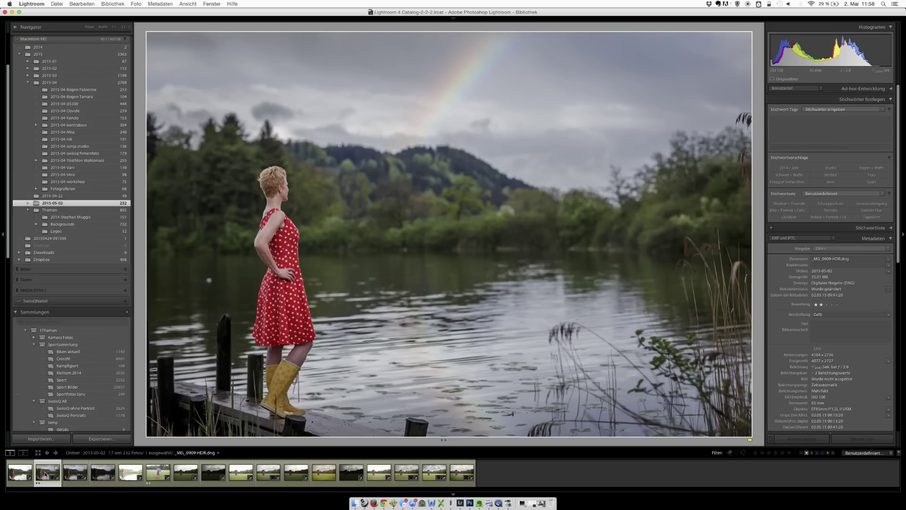
- Create a virtual copy of the lake photo in the Develop module
key(d)
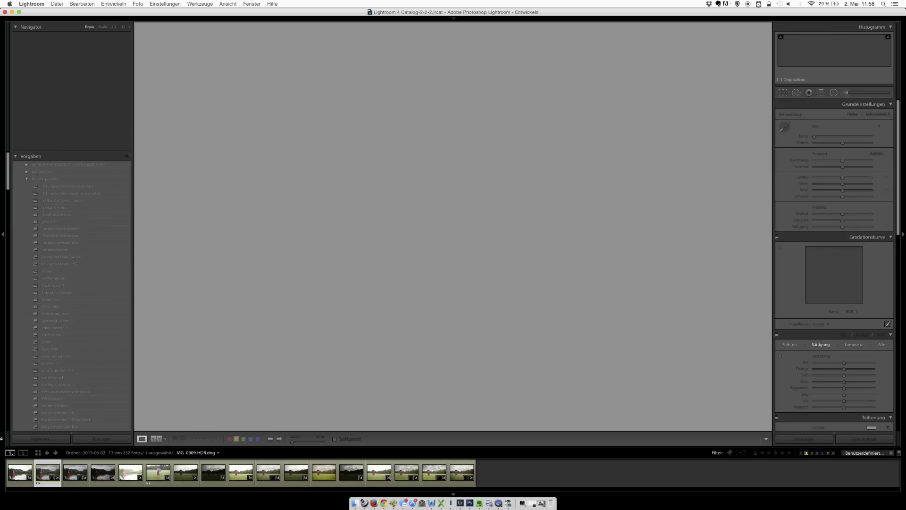
key(super+apostrophe)
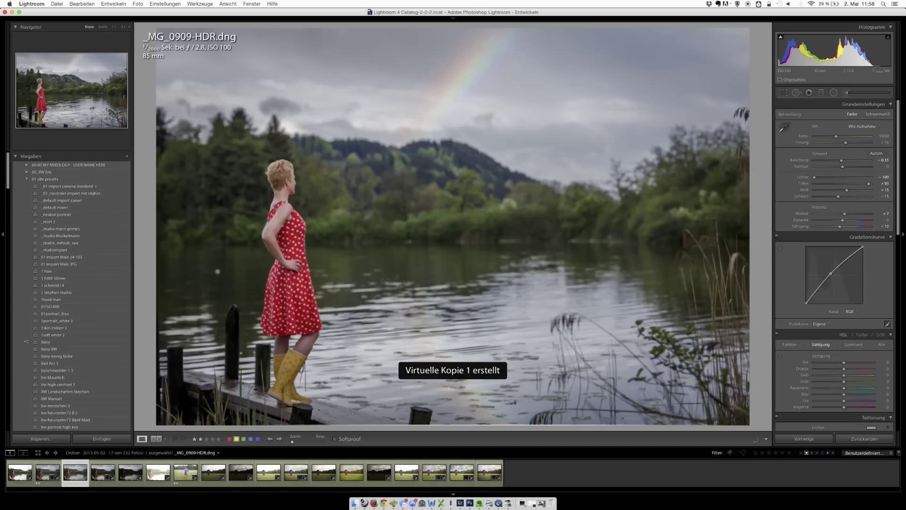
scroll(62, 339, down, 3)
scroll(66, 344, down, 5)
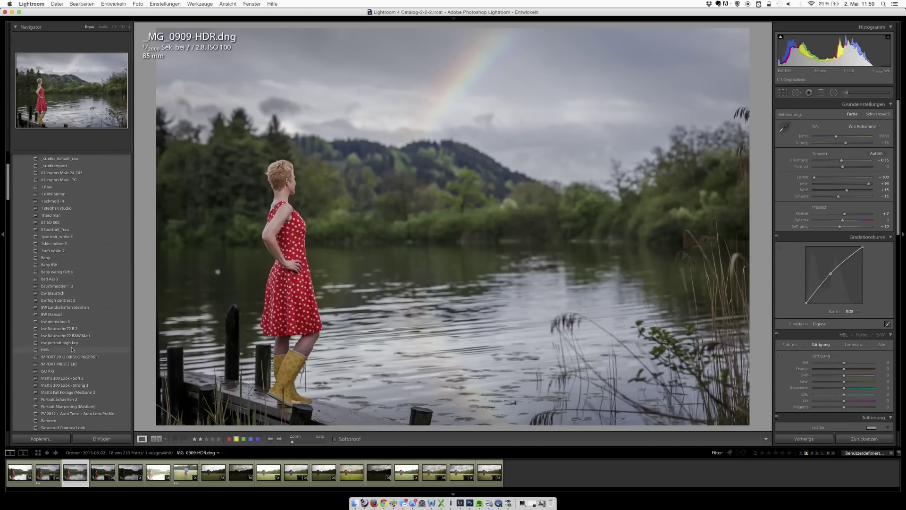
scroll(71, 348, down, 5)
scroll(73, 283, down, 13)
scroll(74, 230, down, 1)
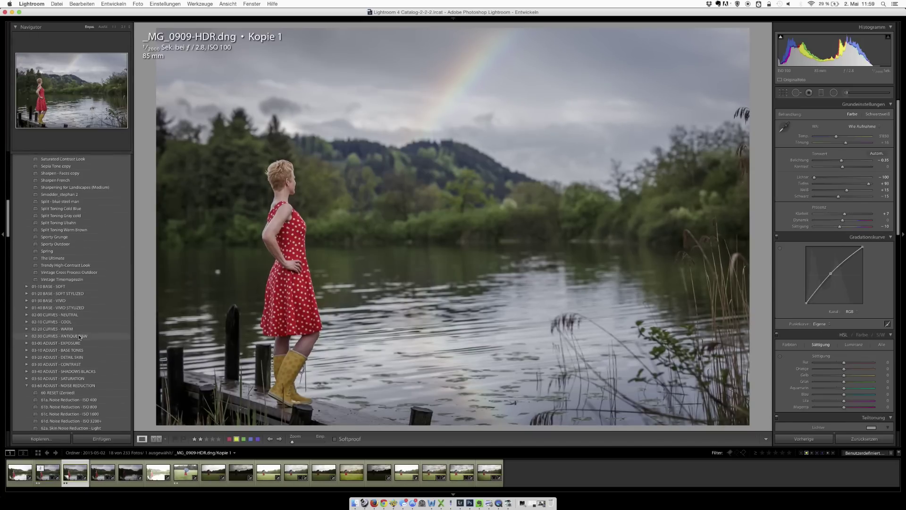
- Apply the Vintage Cross Process Outdoor preset, then set Temp to 11'031 and Tönung to +76
click(67, 260)
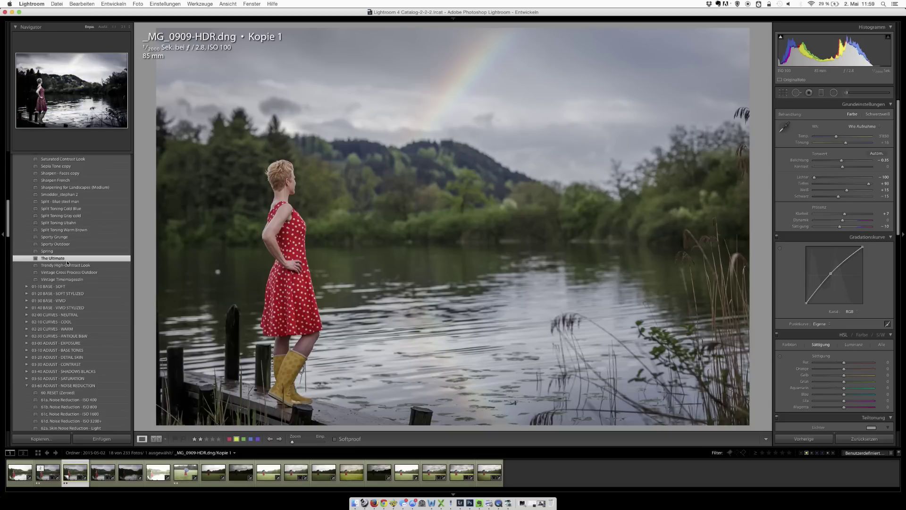
click(69, 267)
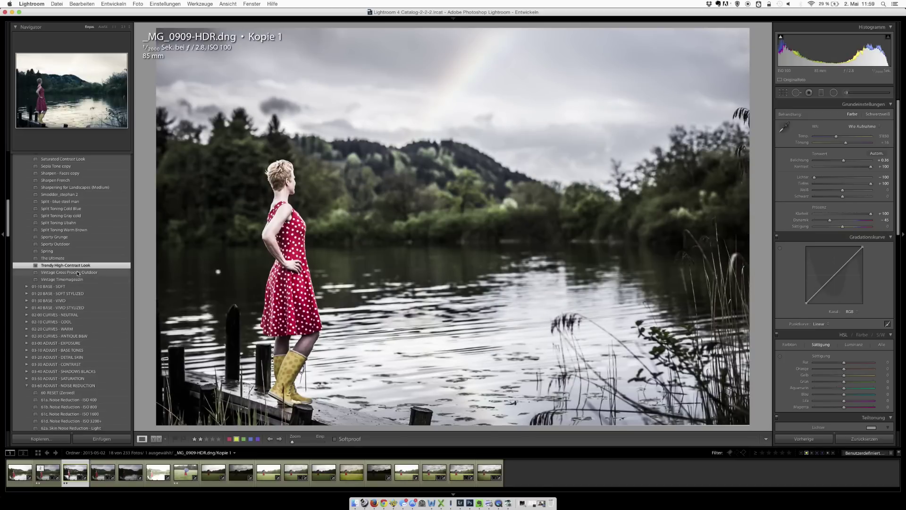
click(78, 273)
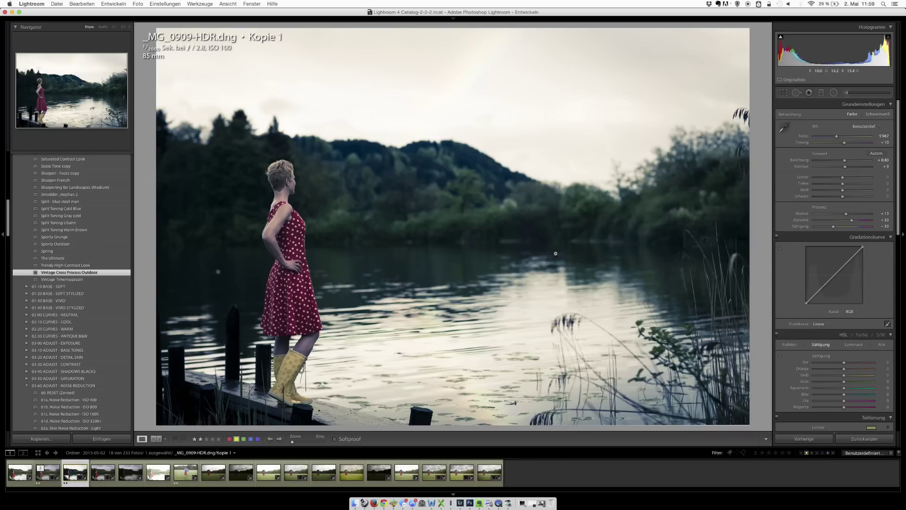
click(855, 136)
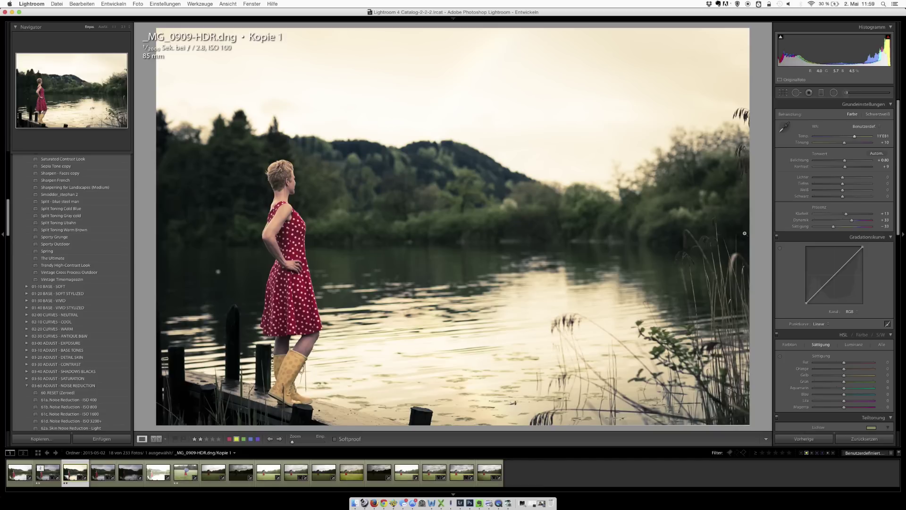
drag(844, 143, 857, 144)
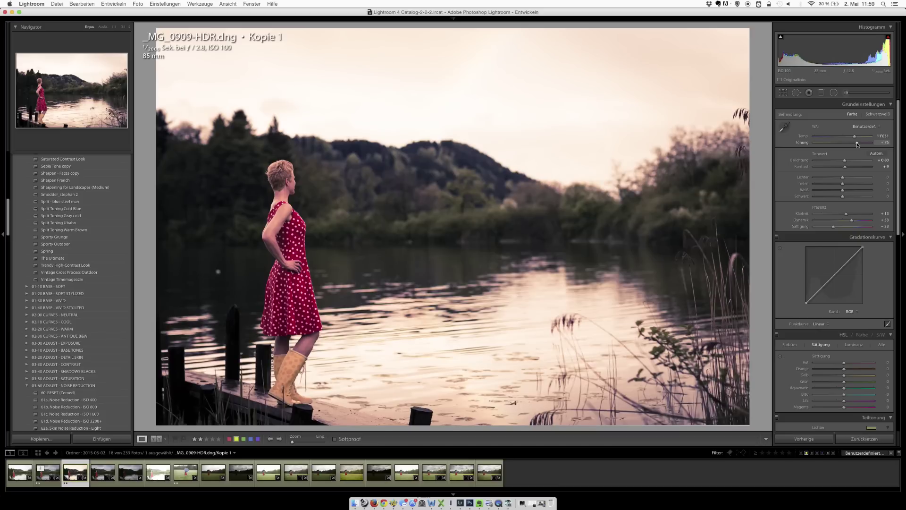